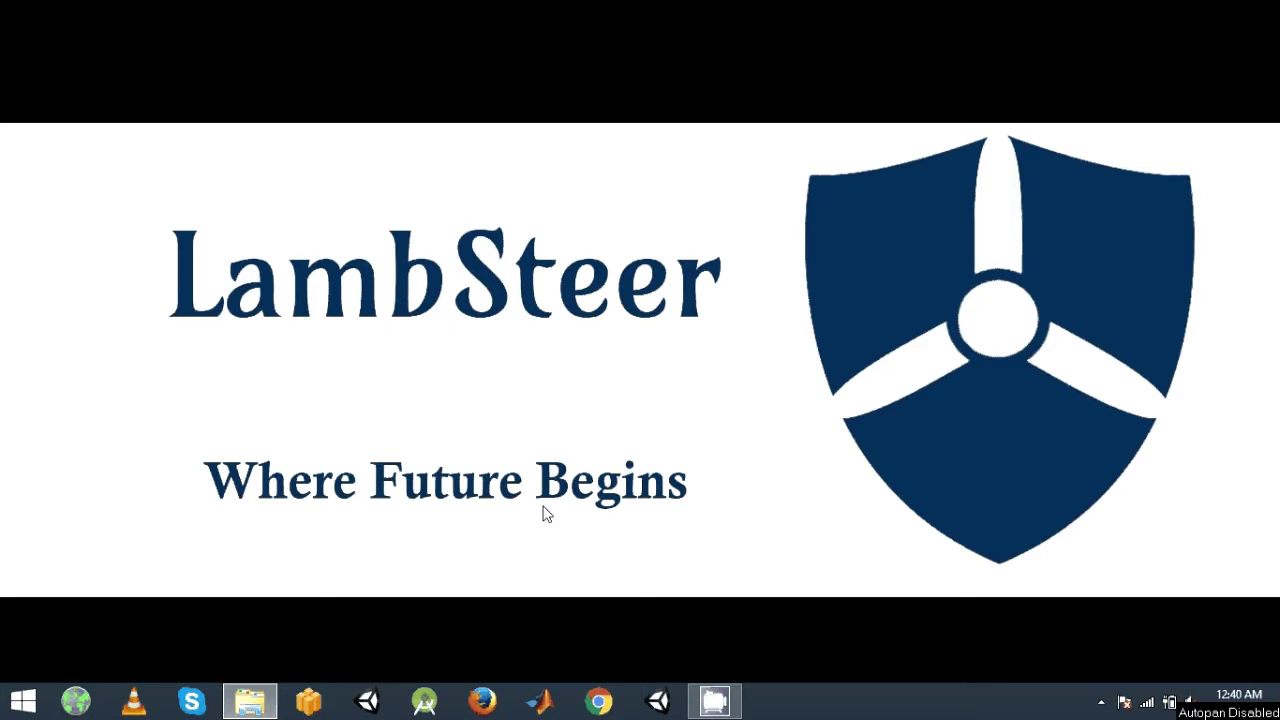
# Launch Unity and create a new 2D project named FlappyPlane in F:\Unity\NewCarStunt.
pyautogui.click(660, 705)
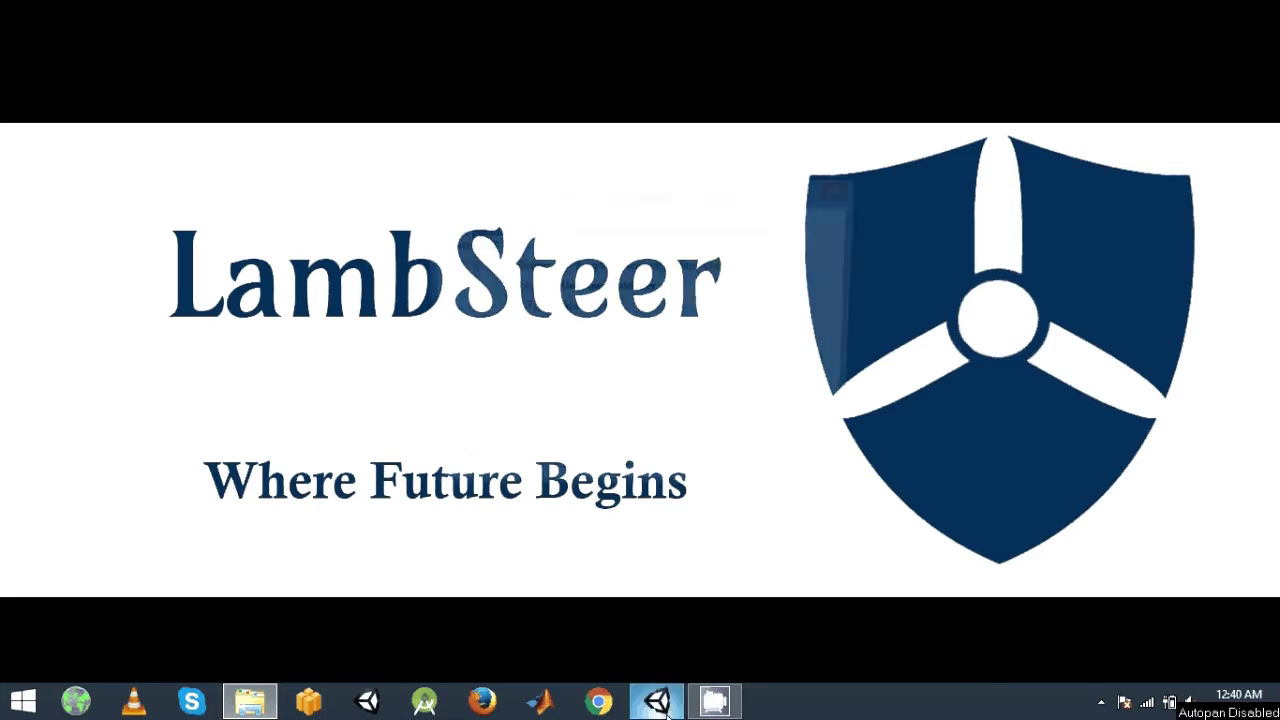
pyautogui.click(675, 376)
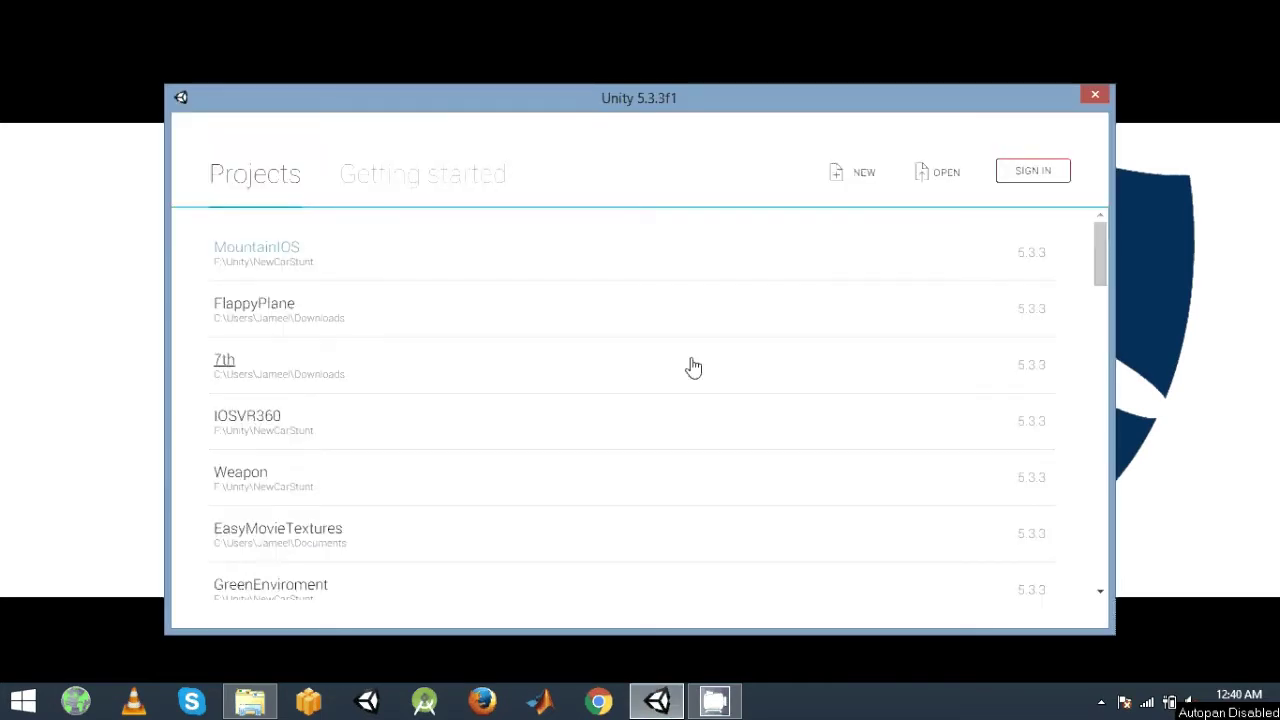
pyautogui.click(858, 174)
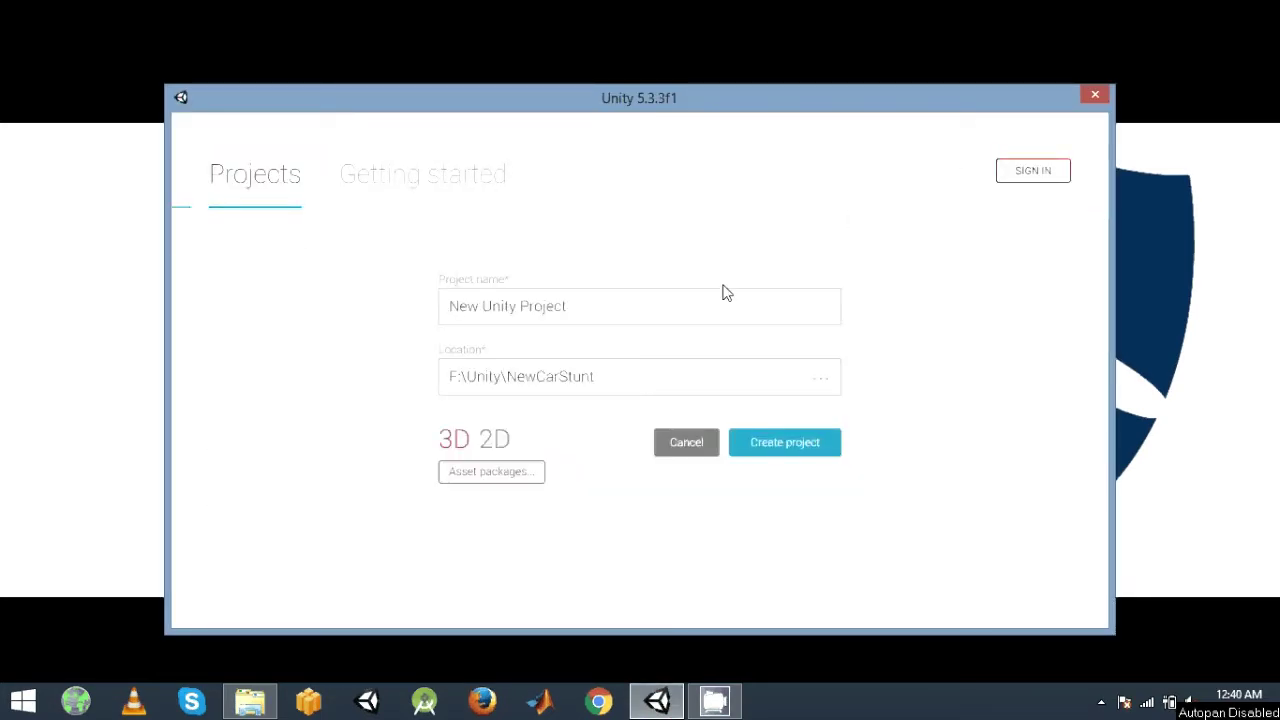
pyautogui.click(583, 306)
pyautogui.tripleClick(583, 306)
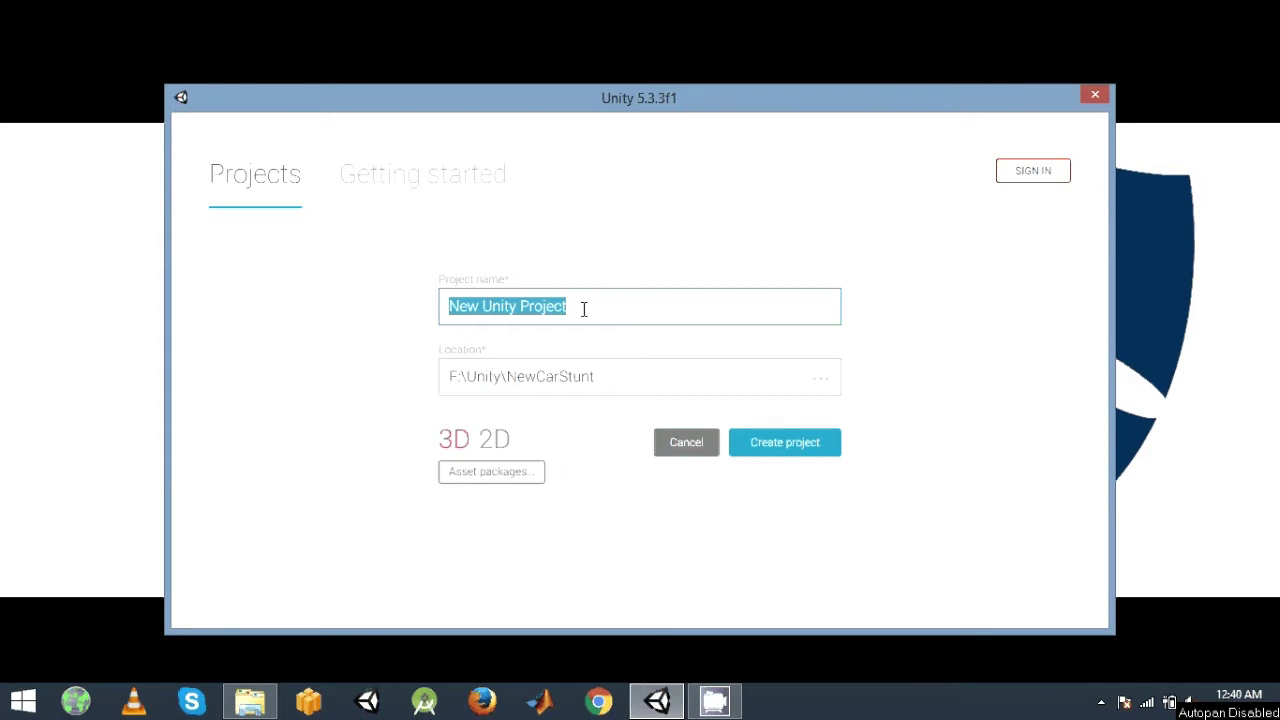
pyautogui.write('F')
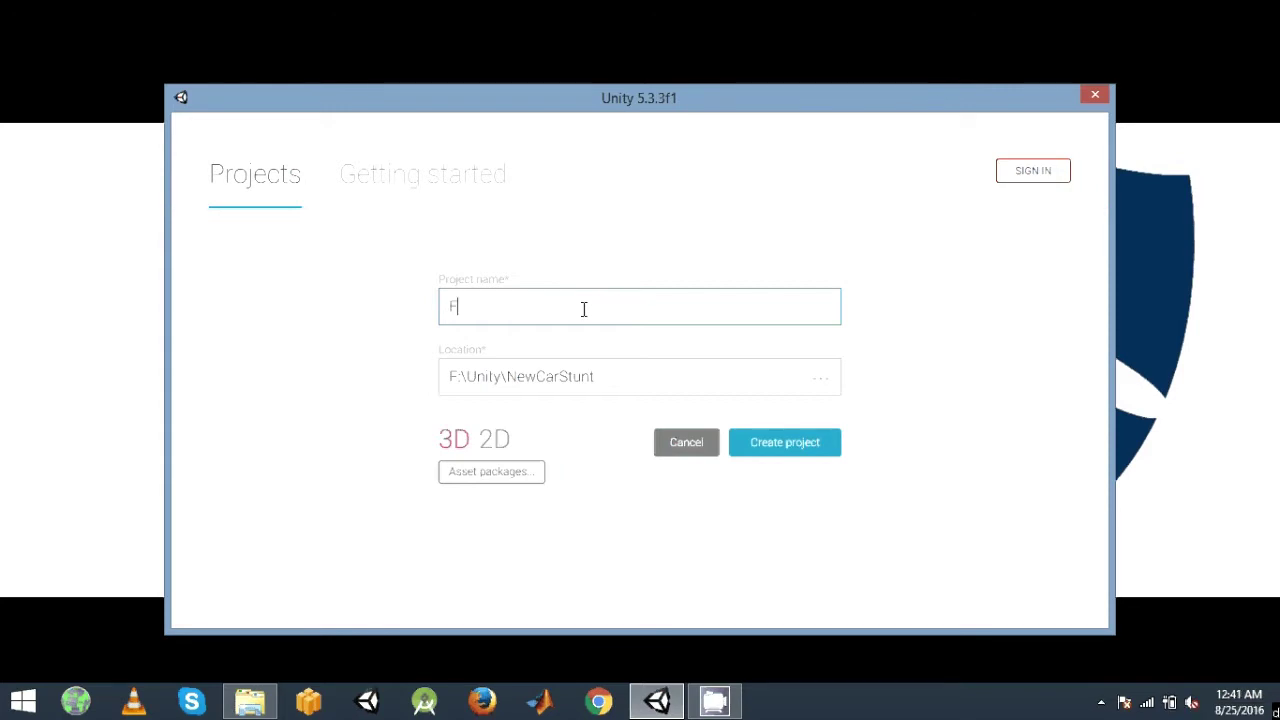
pyautogui.write('lappyPlane')
pyautogui.click(496, 440)
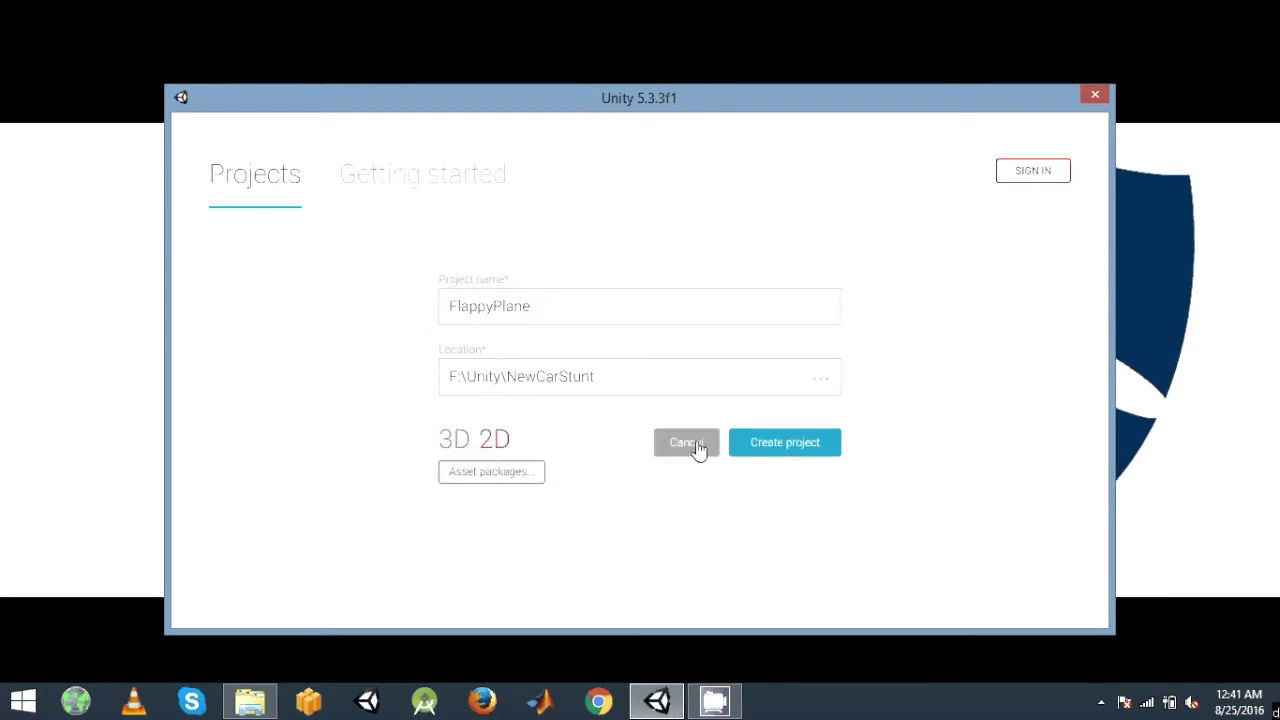
pyautogui.click(780, 447)
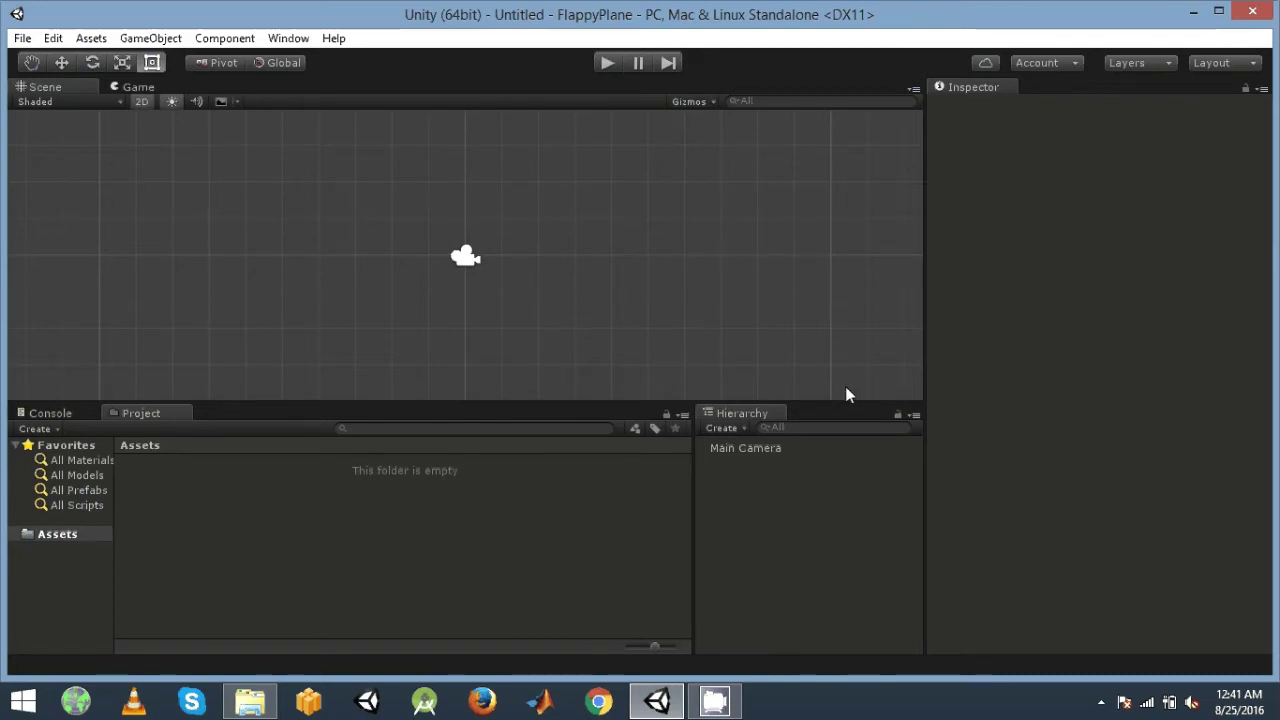
# Switch the project's build platform to Android in the build settings.
pyautogui.click(21, 40)
pyautogui.click(128, 229)
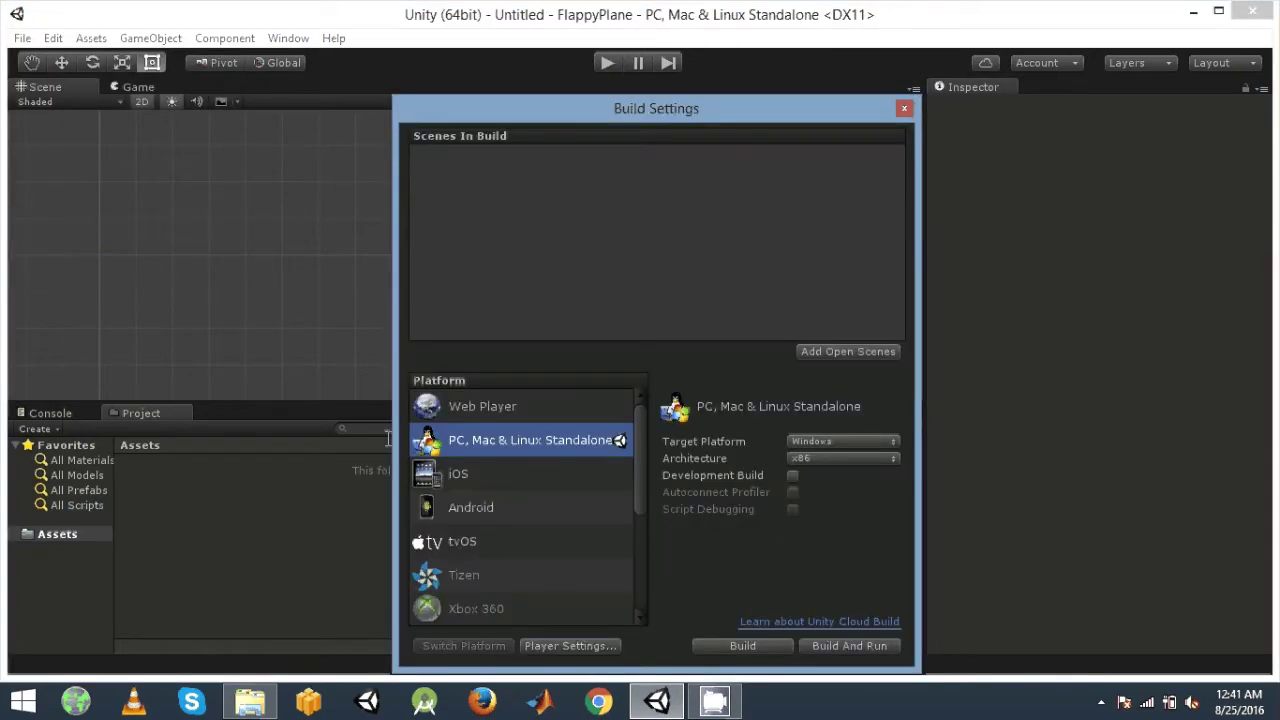
pyautogui.click(487, 512)
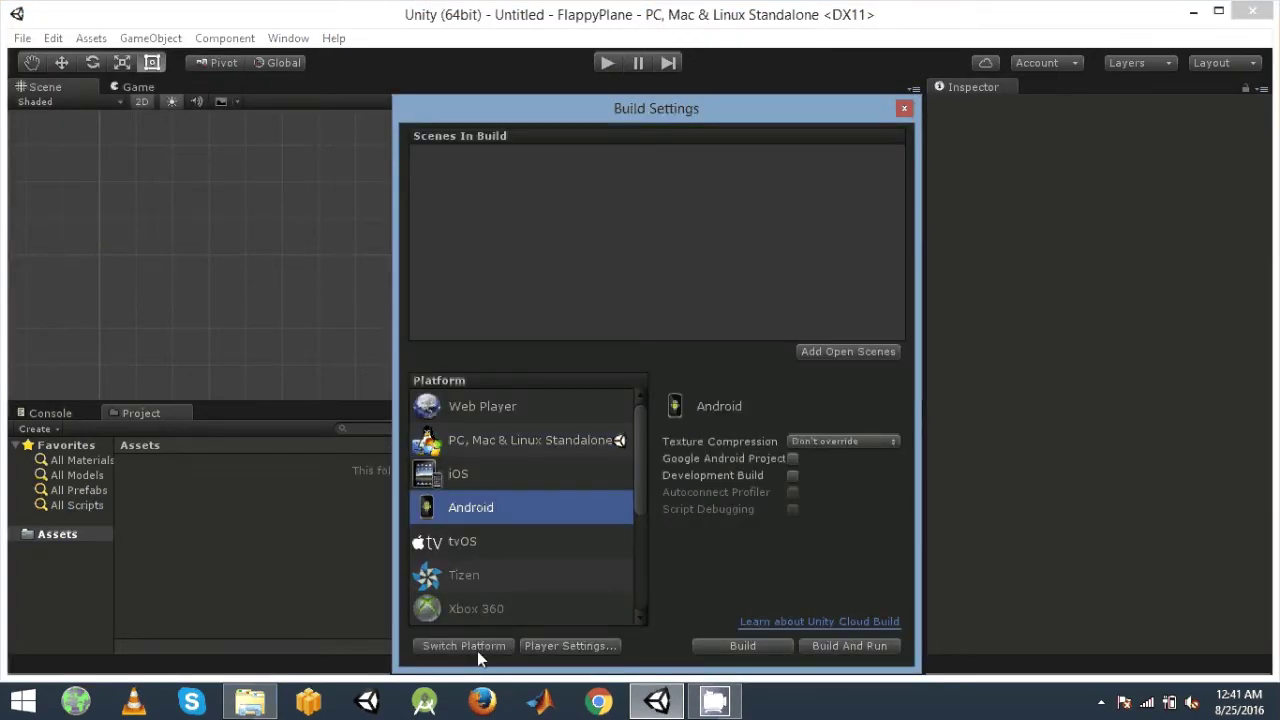
pyautogui.click(464, 646)
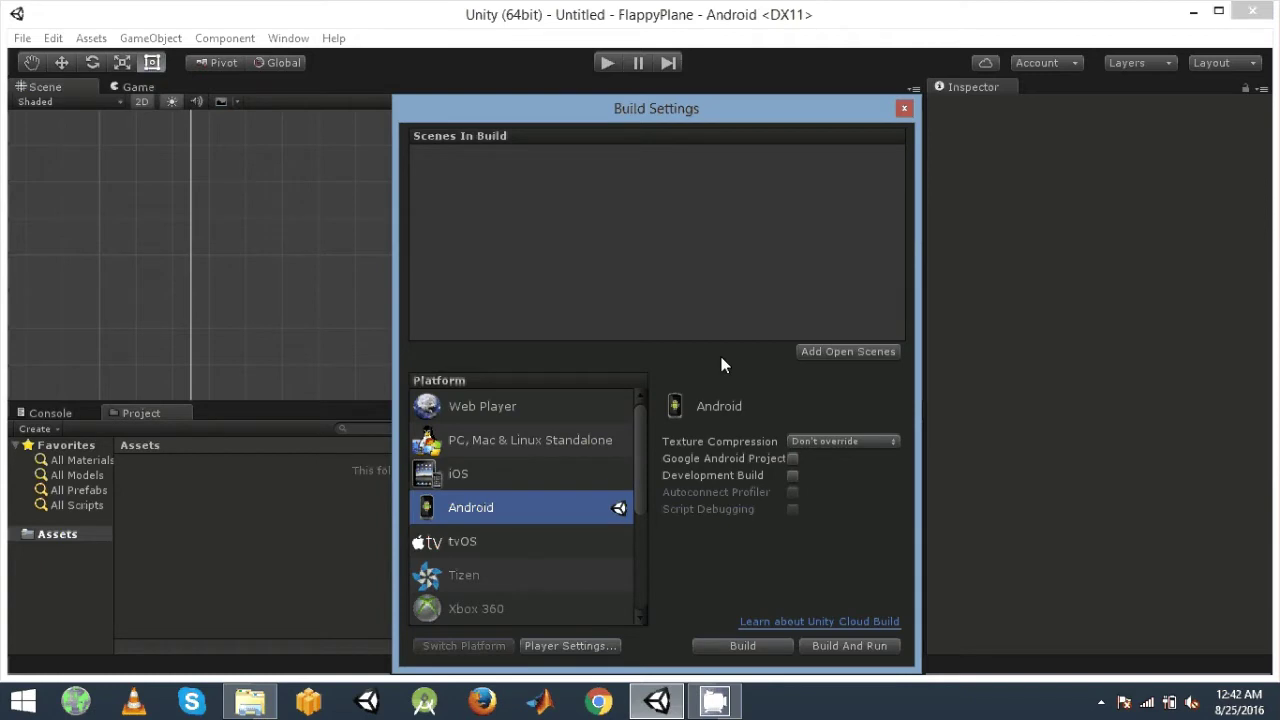
pyautogui.click(904, 108)
# View the whole camera frame in the empty scene and check the game preview.
pyautogui.scroll(-3, 749, 265)
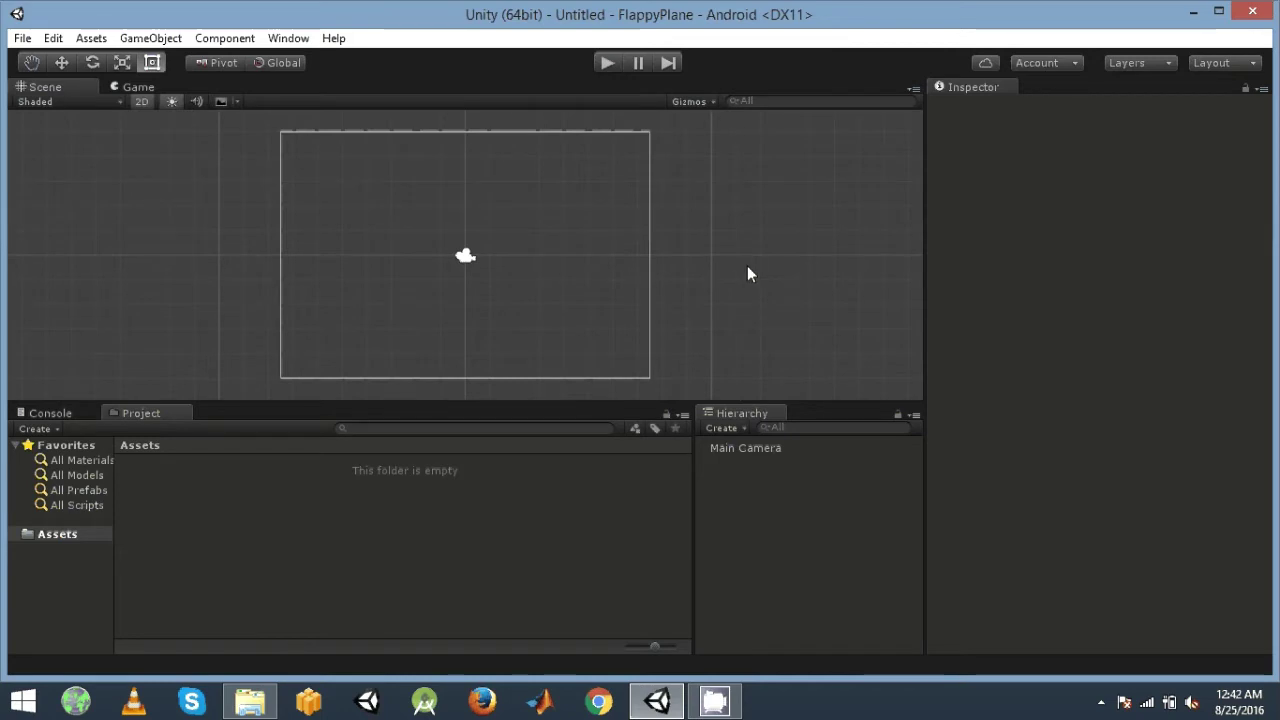
pyautogui.scroll(-1, 522, 296)
pyautogui.press('t')
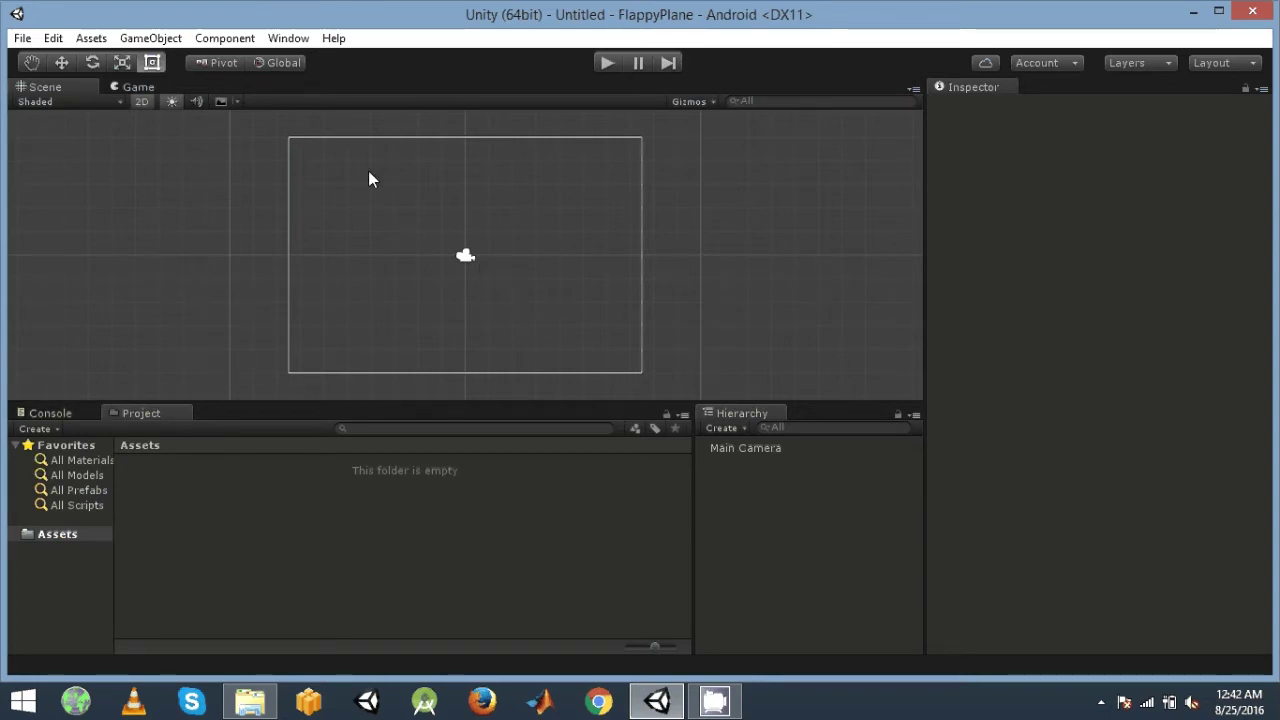
pyautogui.scroll(1, 672, 290)
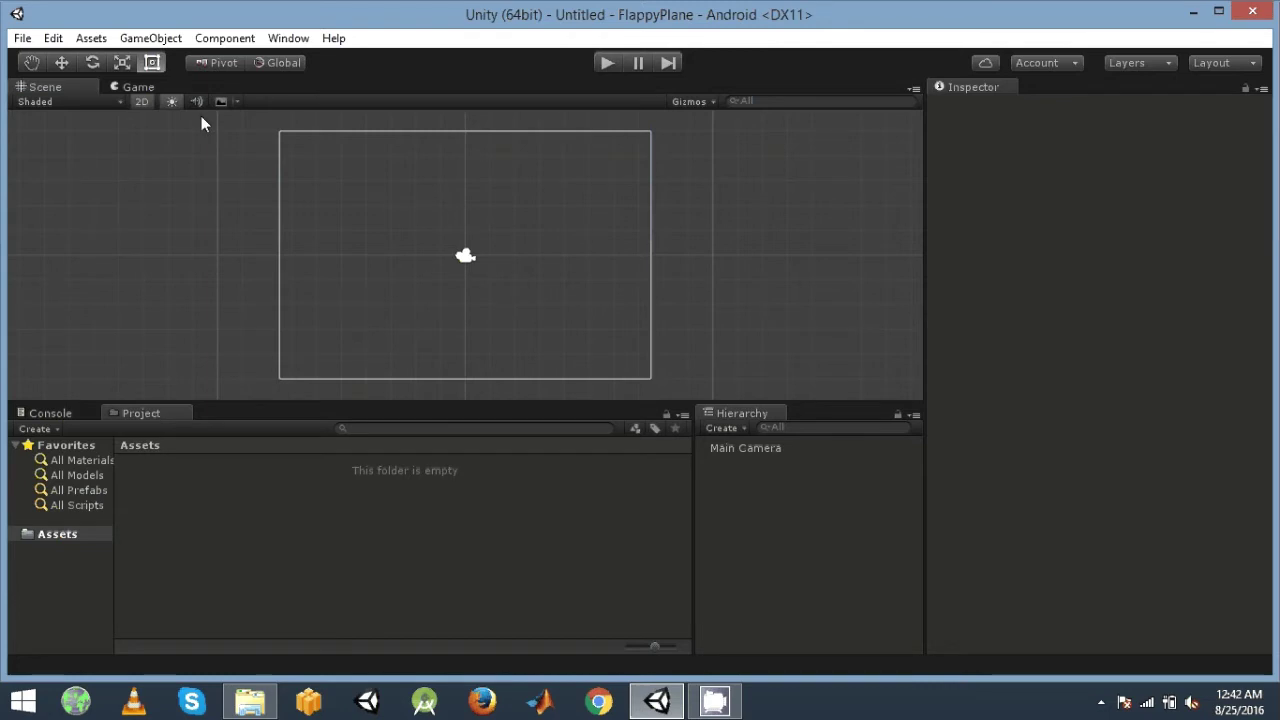
pyautogui.click(135, 87)
pyautogui.click(46, 88)
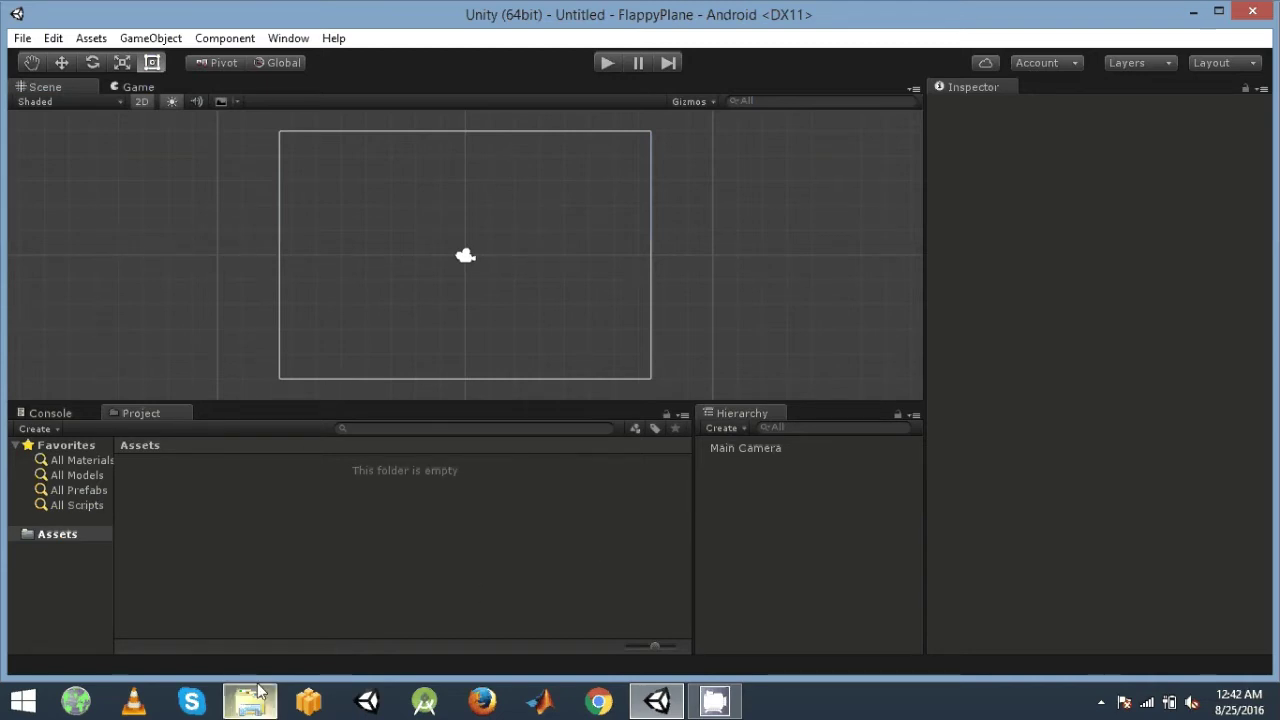
# Switch to File Explorer and import the Fonts, Planes and PNG folders from FlappyPlane into the Unity project's Assets.
pyautogui.moveTo(260, 690)
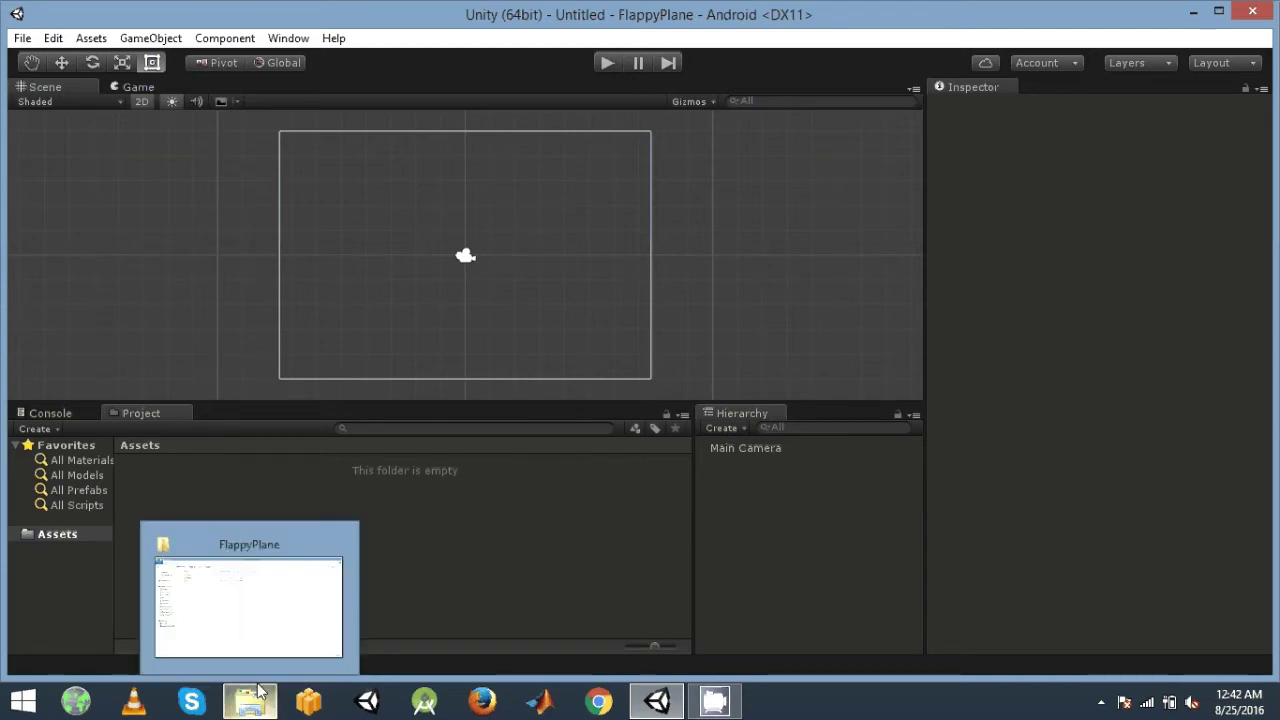
pyautogui.click(277, 620)
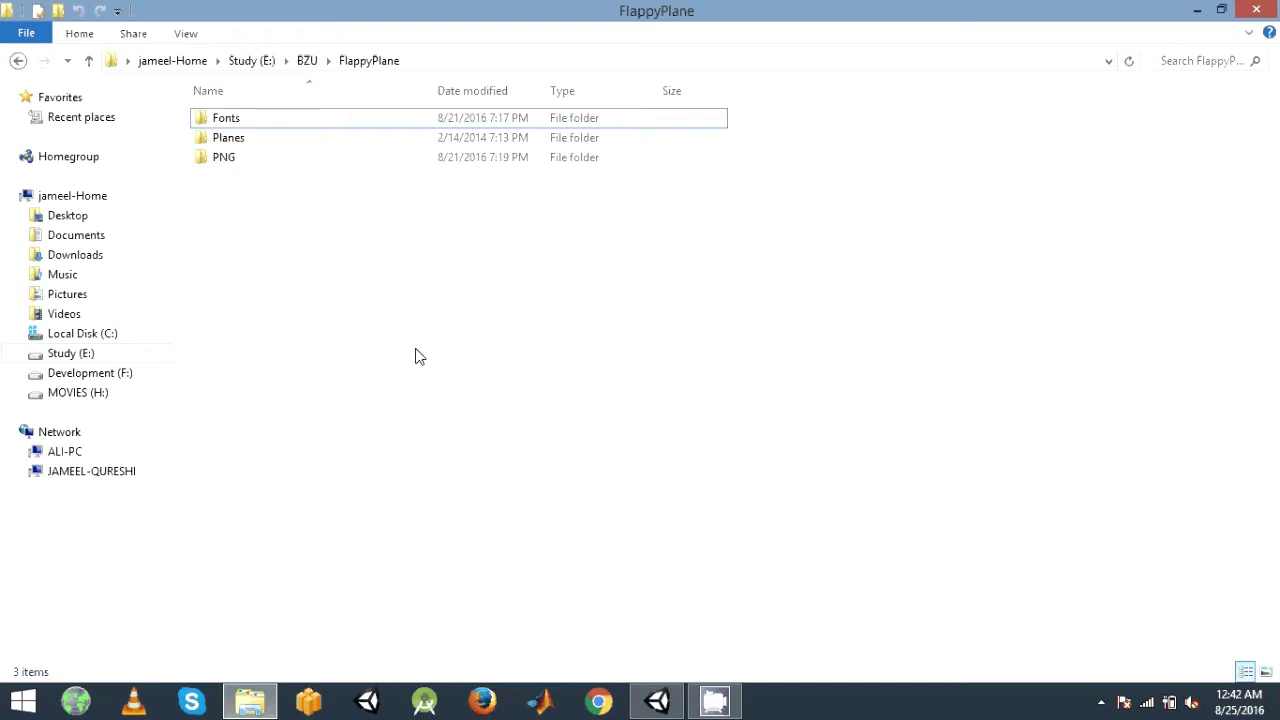
pyautogui.moveTo(413, 323); pyautogui.dragTo(277, 151)
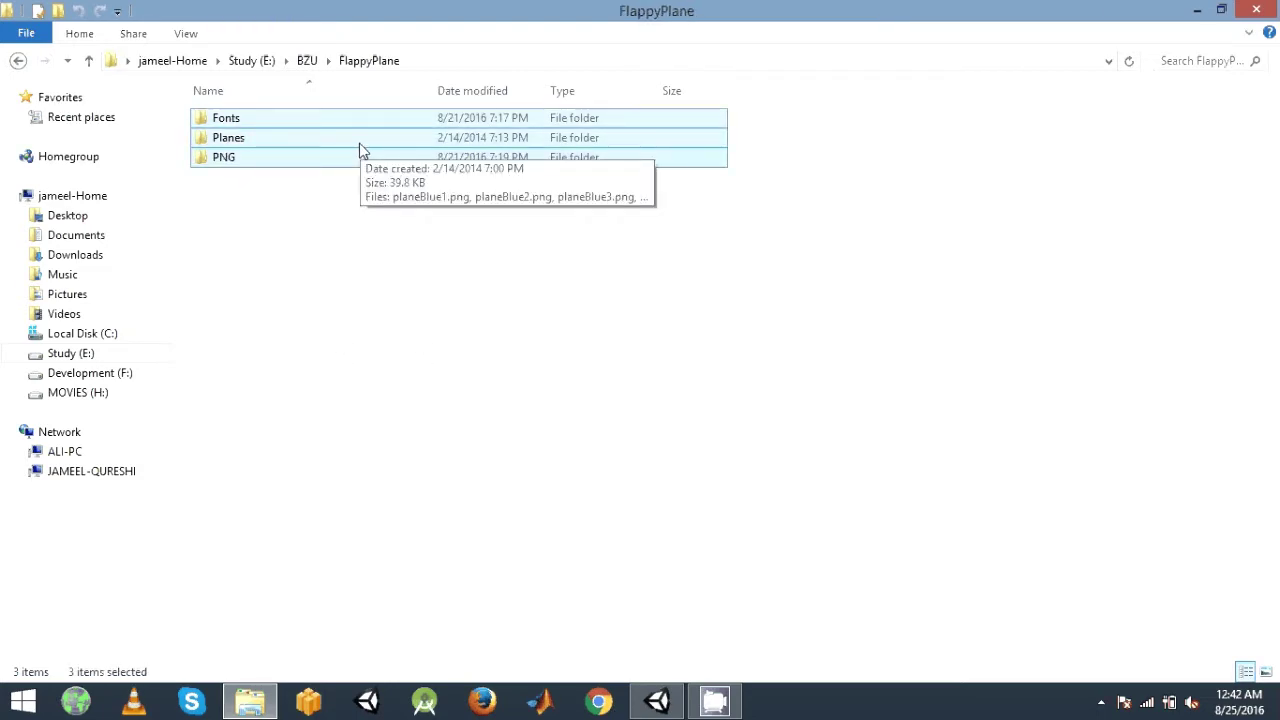
pyautogui.click(632, 714)
pyautogui.click(251, 699)
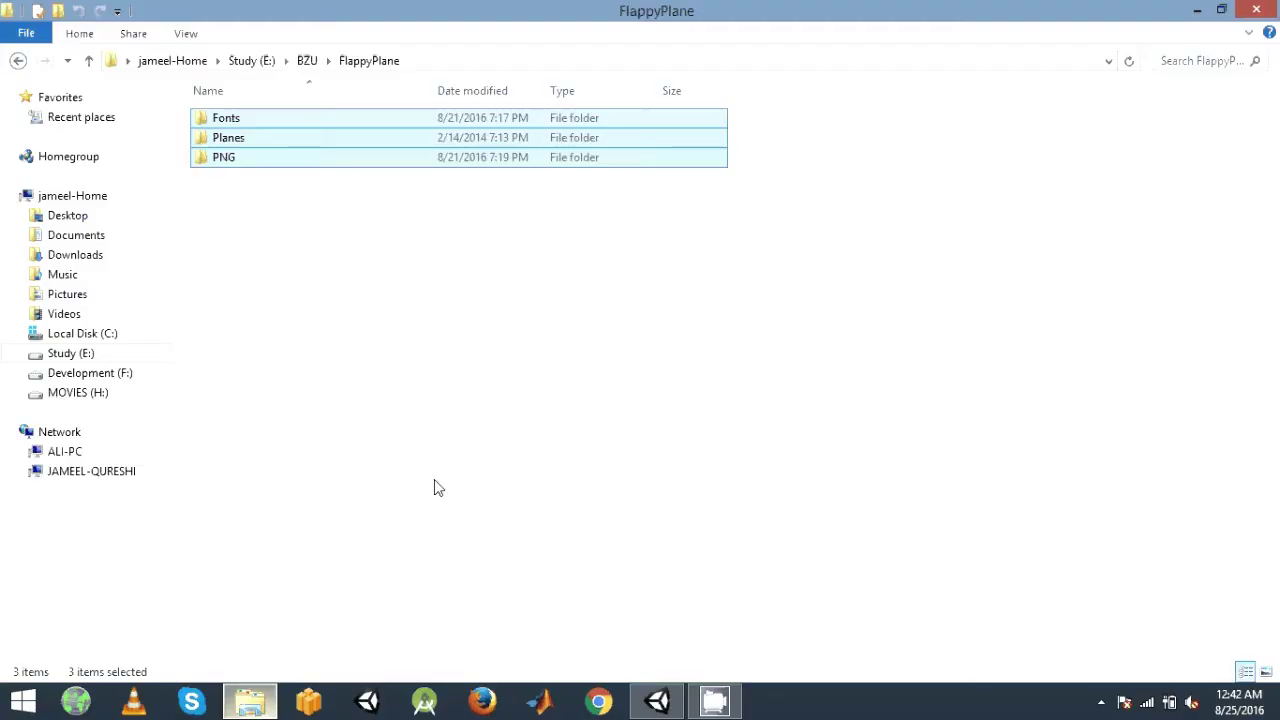
pyautogui.moveTo(443, 26); pyautogui.dragTo(1085, 193)
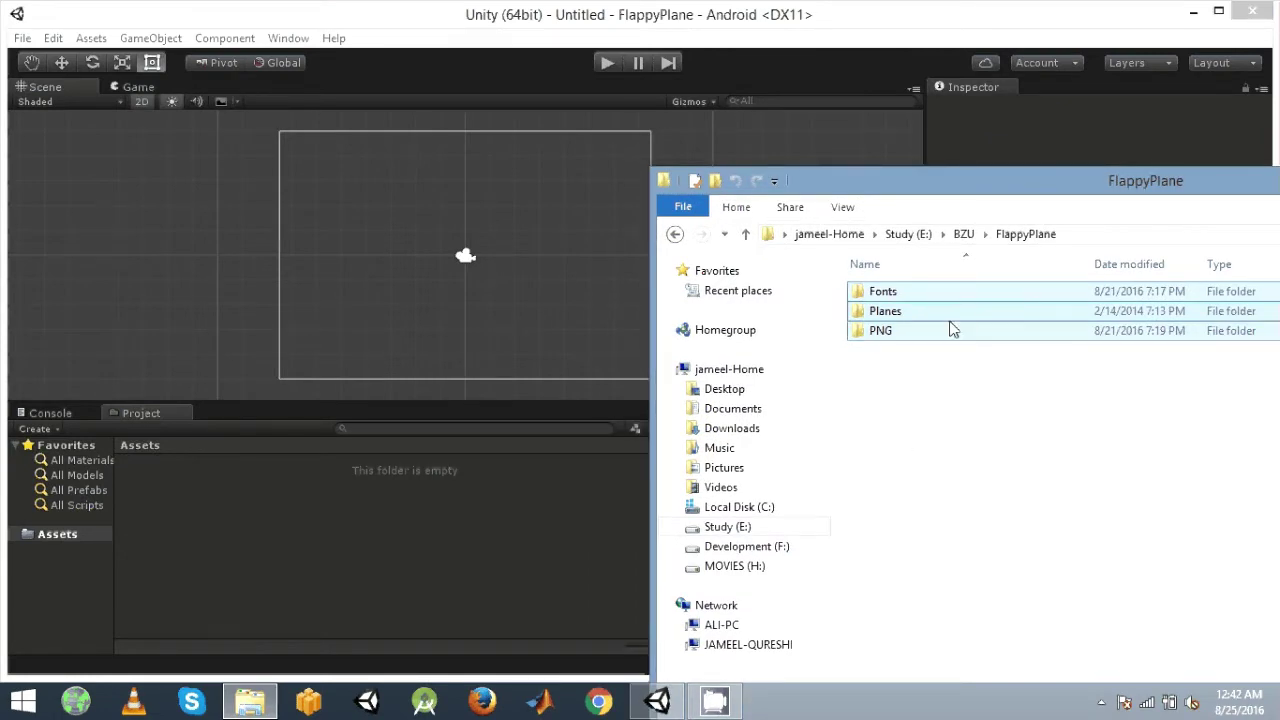
pyautogui.moveTo(936, 293); pyautogui.dragTo(406, 540)
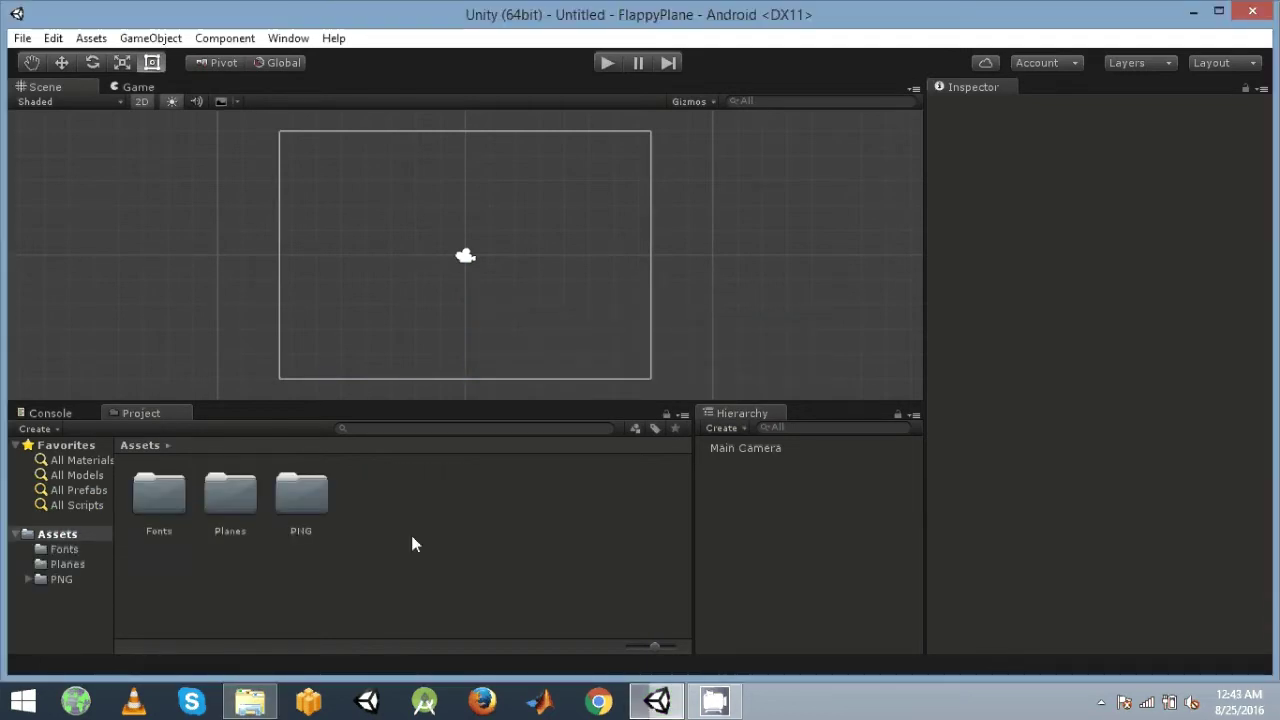
# Place the background sprite from the PNG folder in the scene and stretch it to about 1.91 by 2.09 scale over the camera frame.
pyautogui.doubleClick(286, 507)
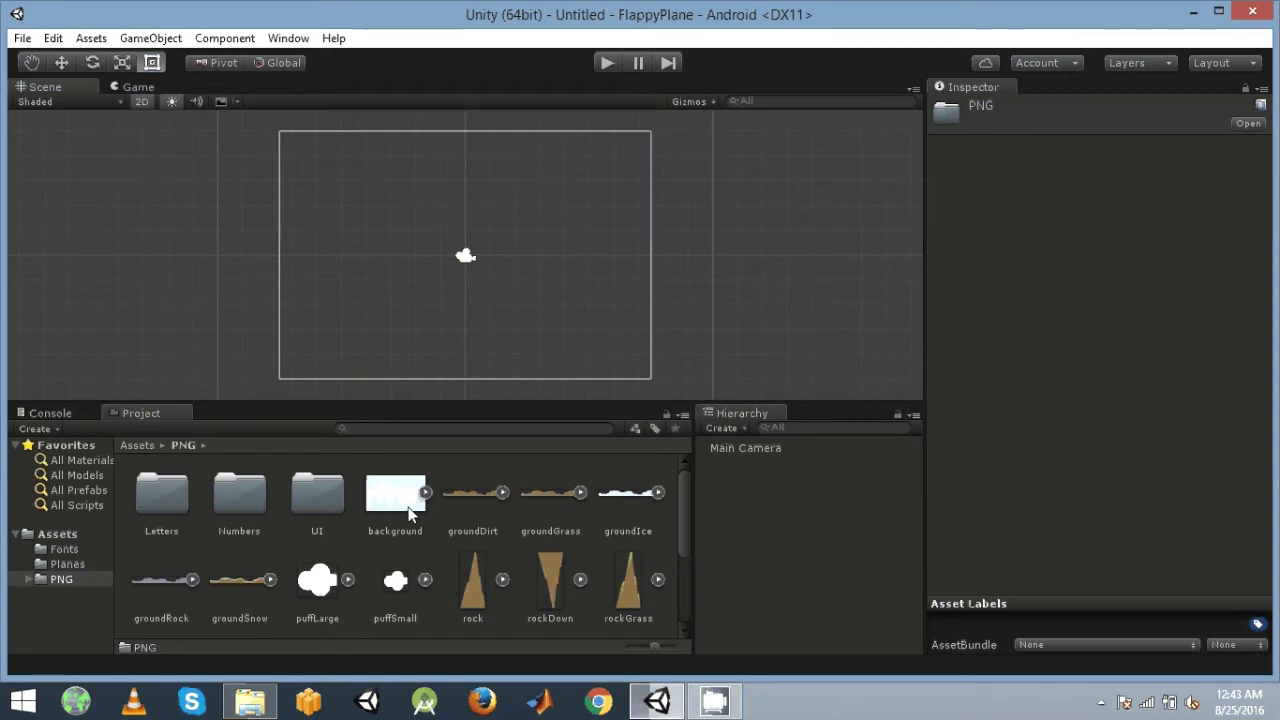
pyautogui.moveTo(391, 506); pyautogui.dragTo(457, 271)
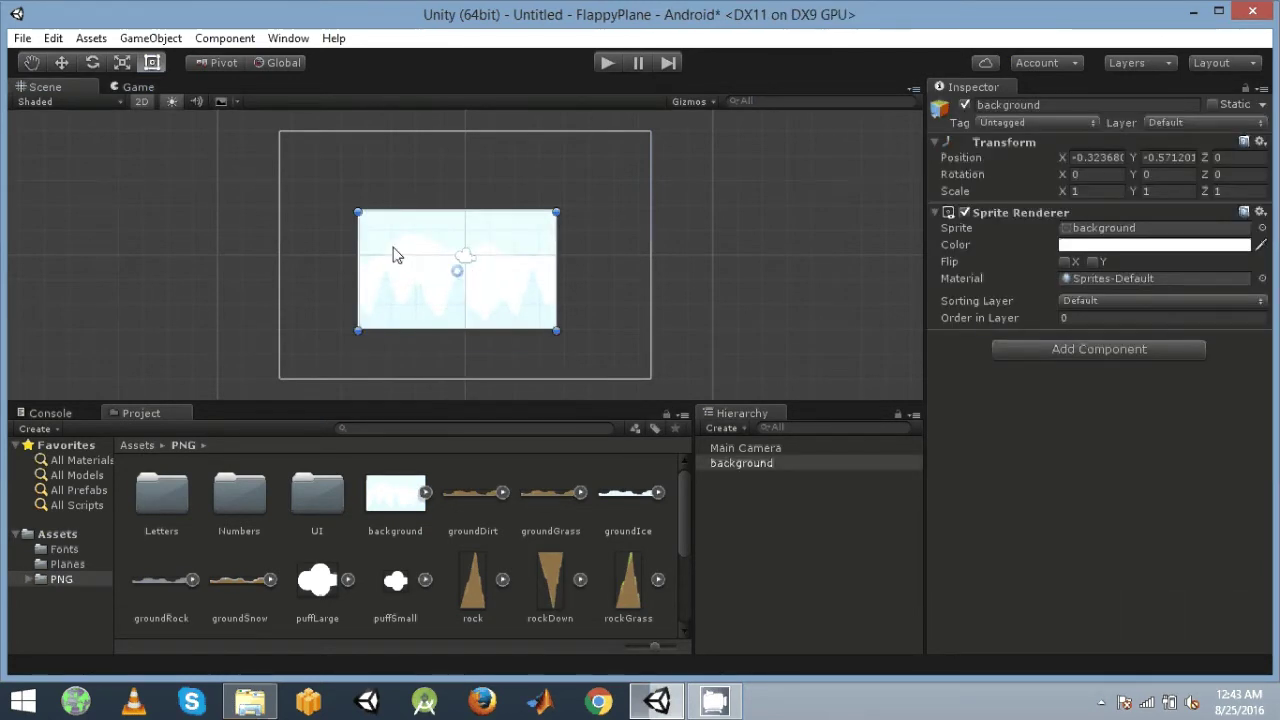
pyautogui.moveTo(357, 206); pyautogui.dragTo(278, 128)
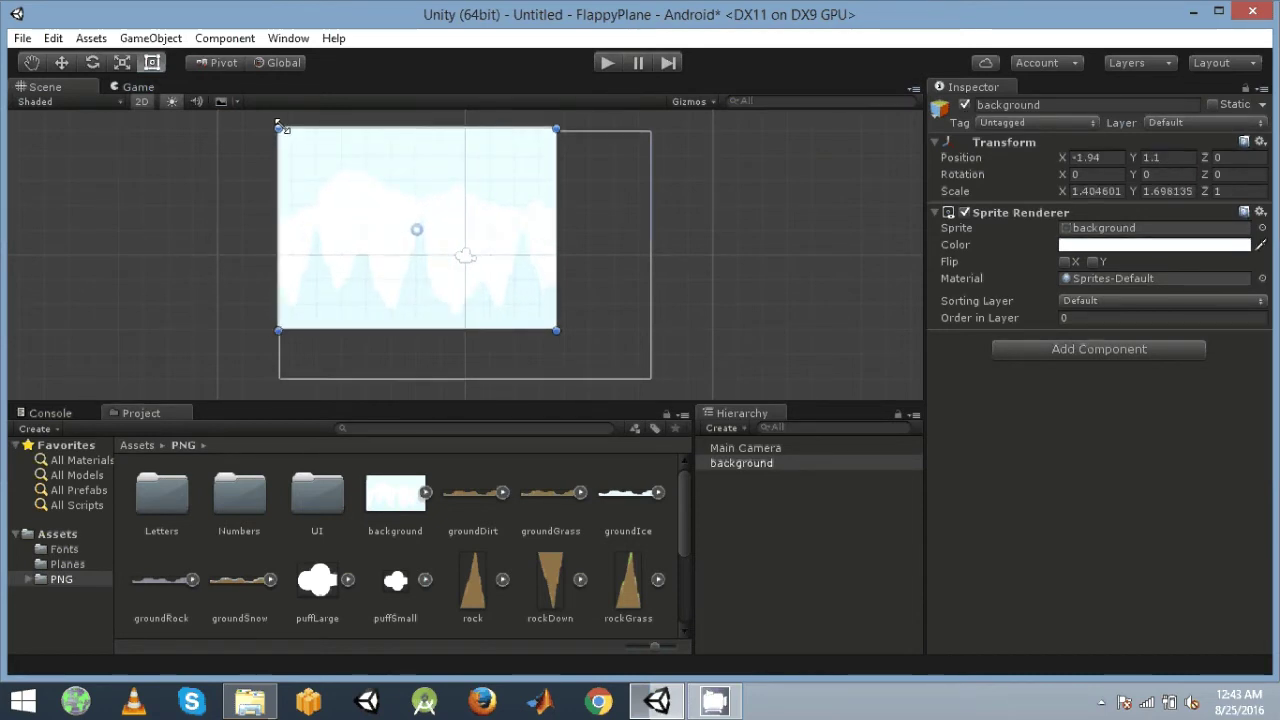
pyautogui.moveTo(556, 330); pyautogui.dragTo(654, 380)
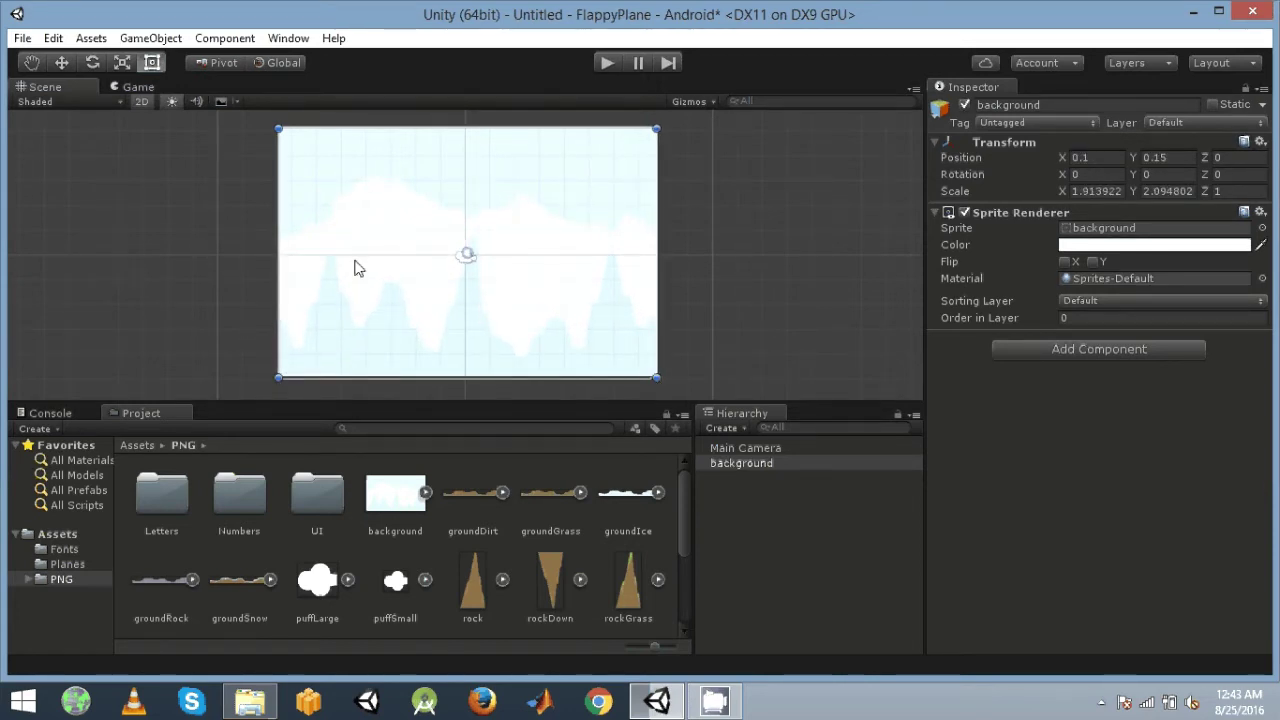
# Extend the background's lower edge to a Y scale of about 2.16 so it covers the camera frame, checking the game preview.
pyautogui.click(132, 88)
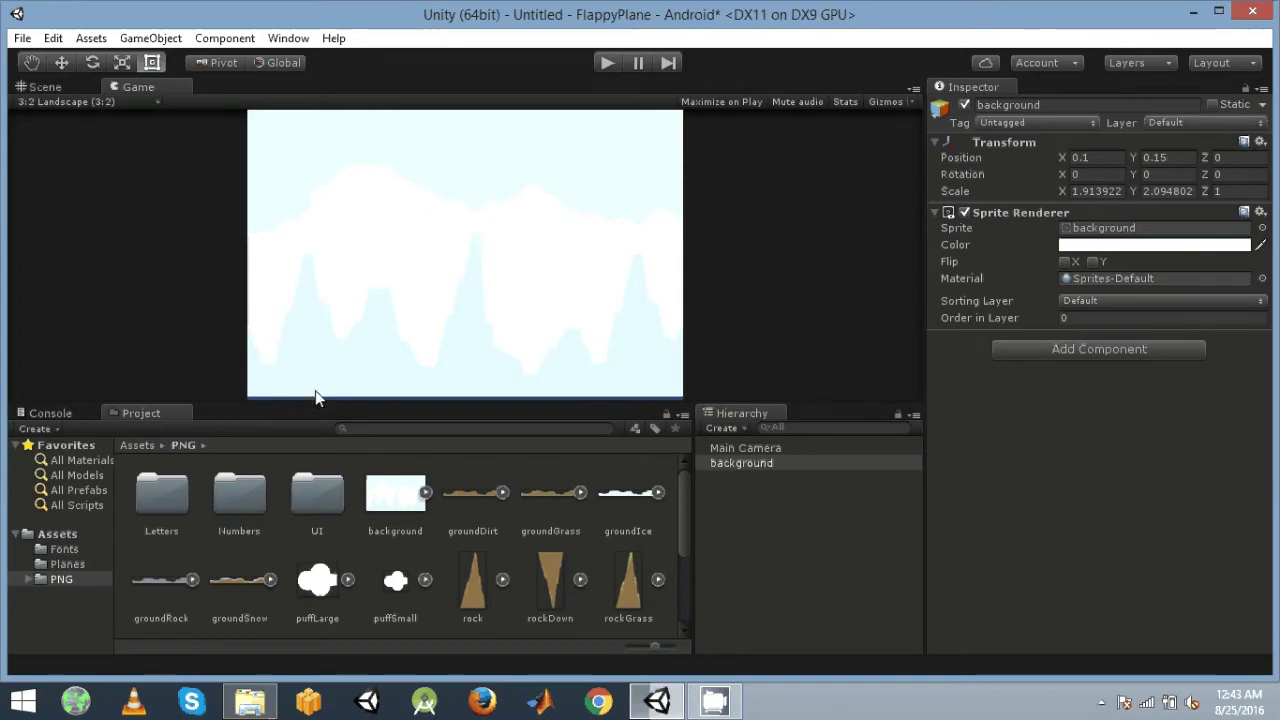
pyautogui.click(60, 86)
pyautogui.moveTo(652, 374); pyautogui.dragTo(652, 381)
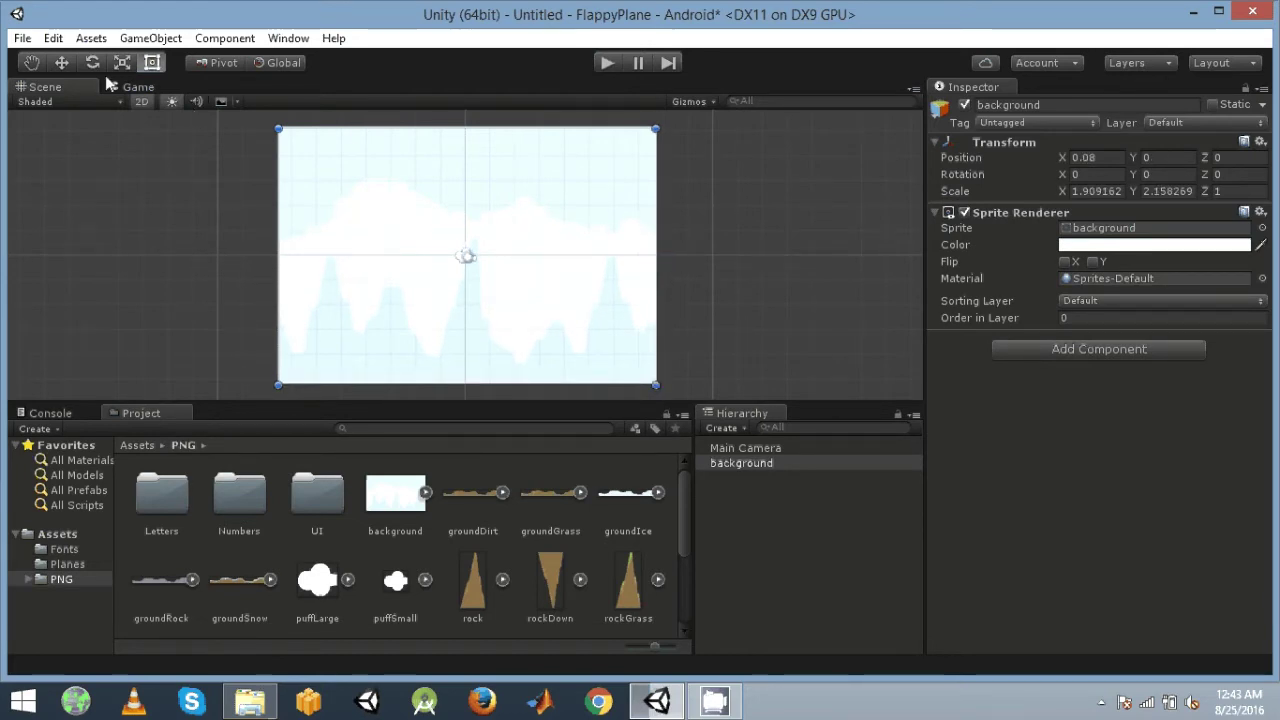
pyautogui.click(132, 88)
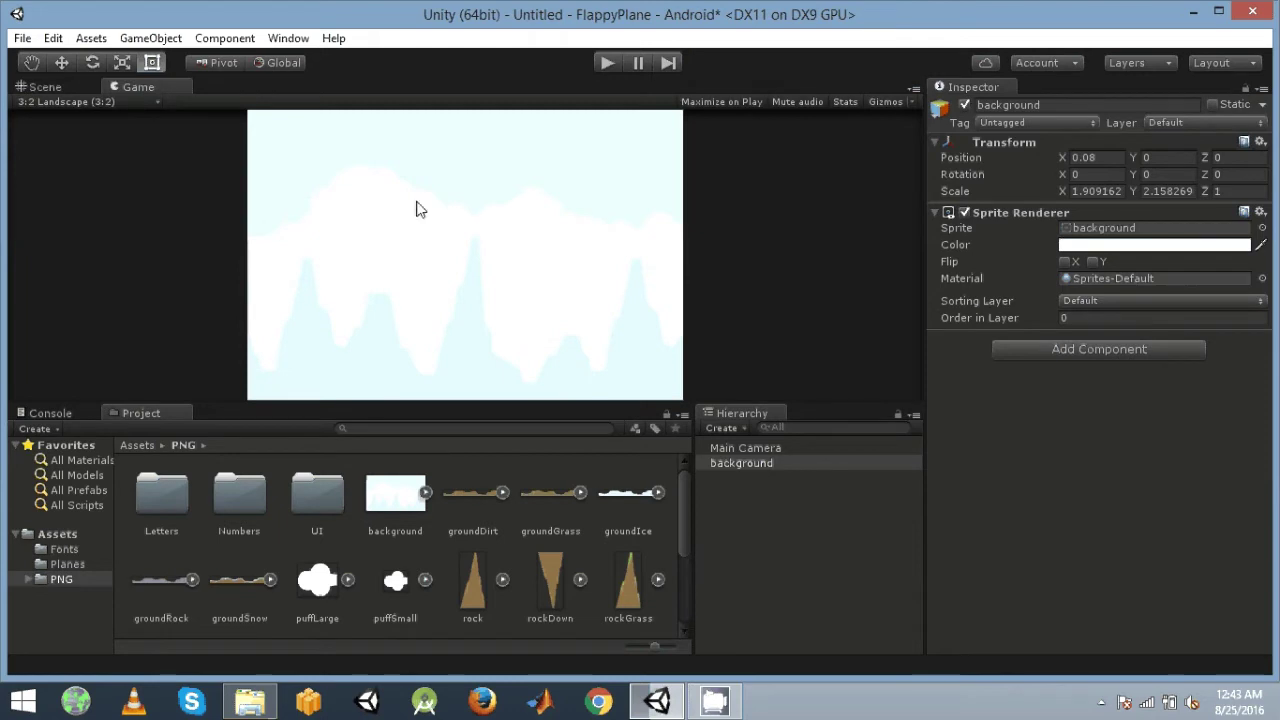
pyautogui.click(75, 89)
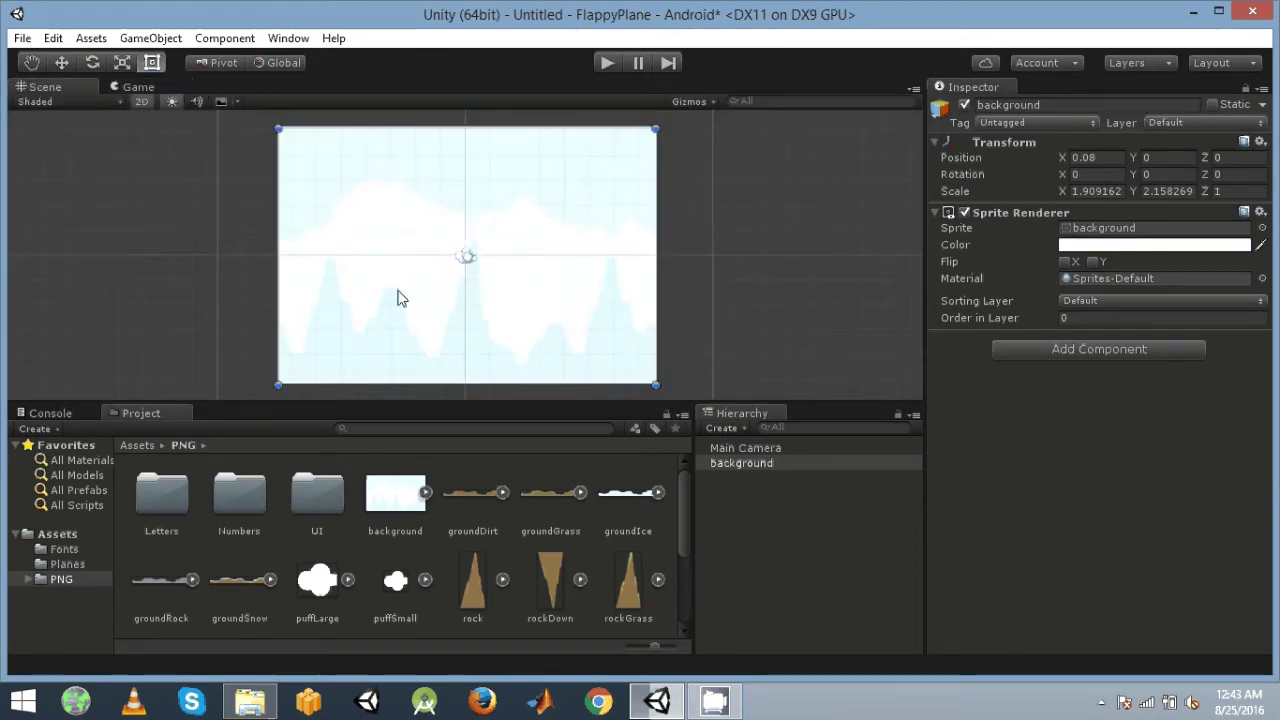
pyautogui.click(203, 290)
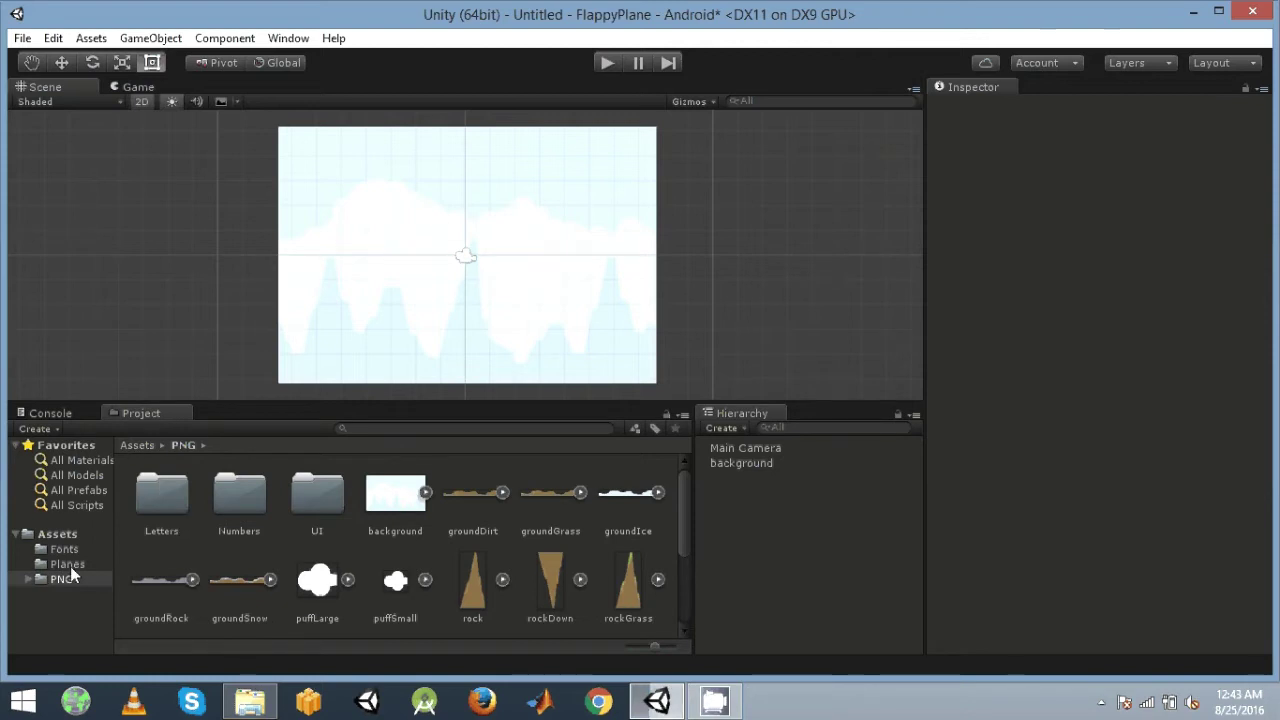
# Place planeRed1, planeRed2 and planeRed3 from the Planes folder together in the scene as an animated sprite, saving the animation as RedPlane.
pyautogui.click(57, 534)
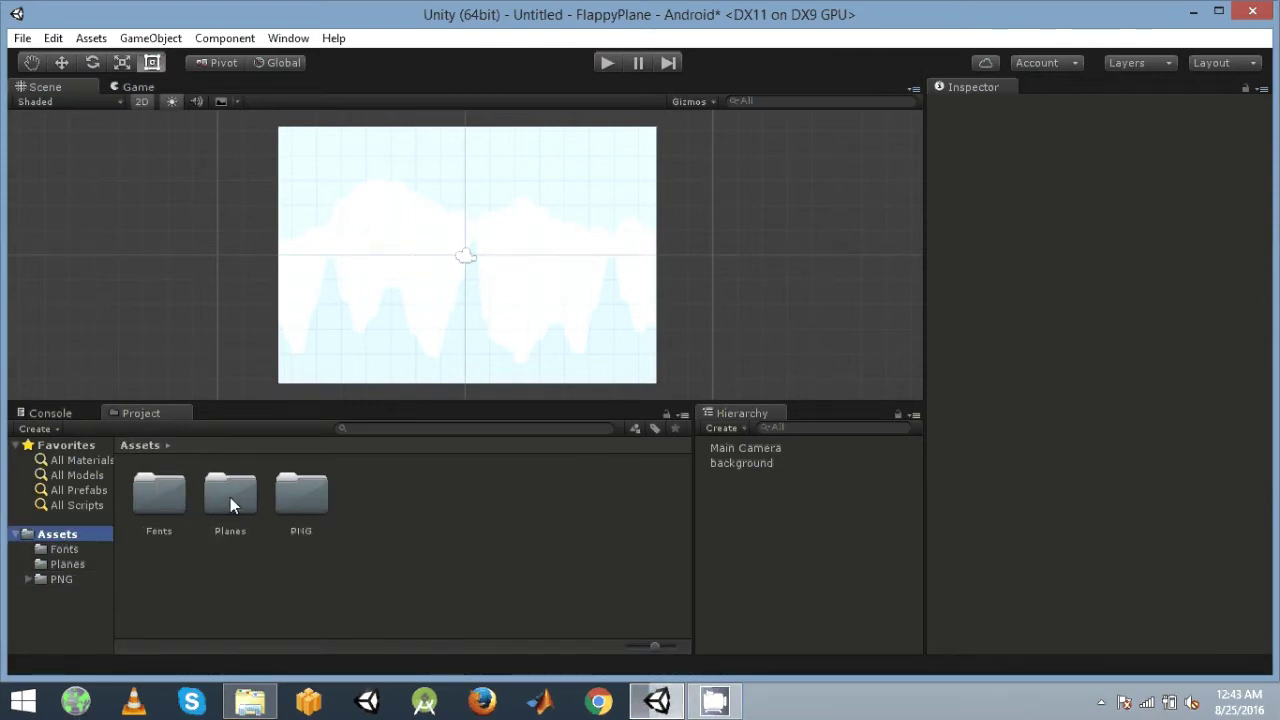
pyautogui.doubleClick(231, 500)
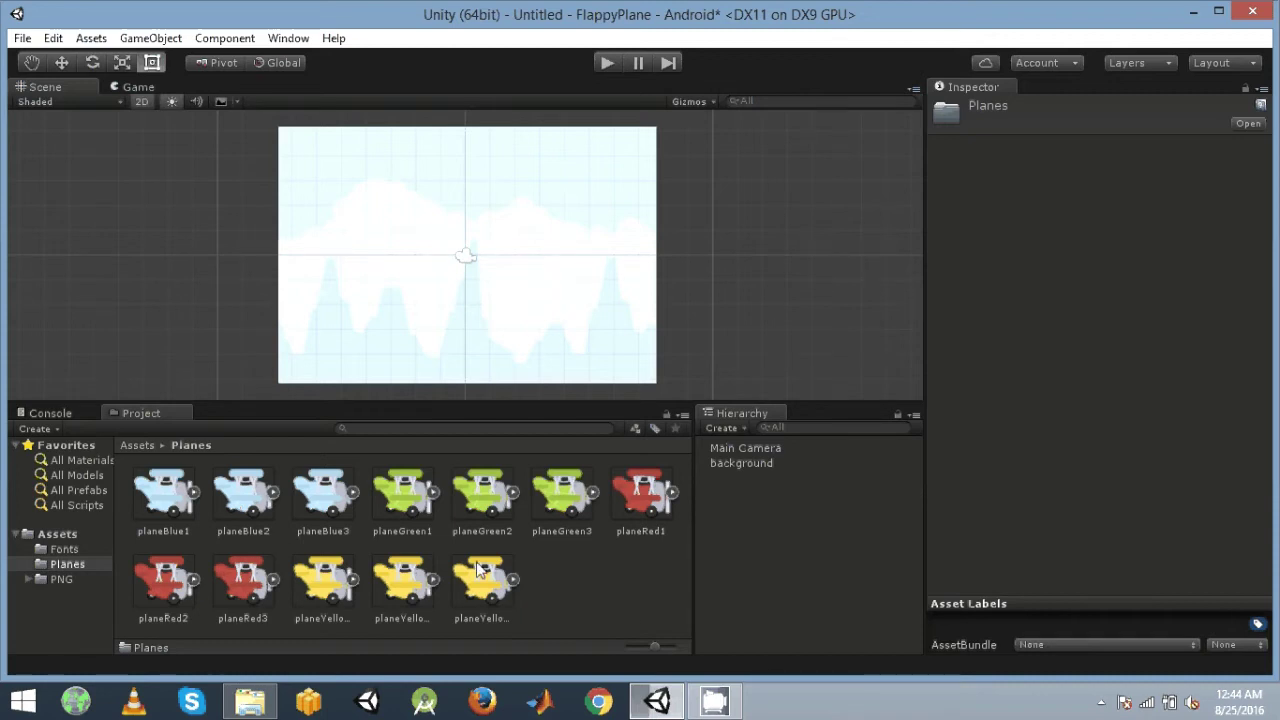
pyautogui.keyDown('ctrl'); pyautogui.click(643, 495); pyautogui.keyUp('ctrl')
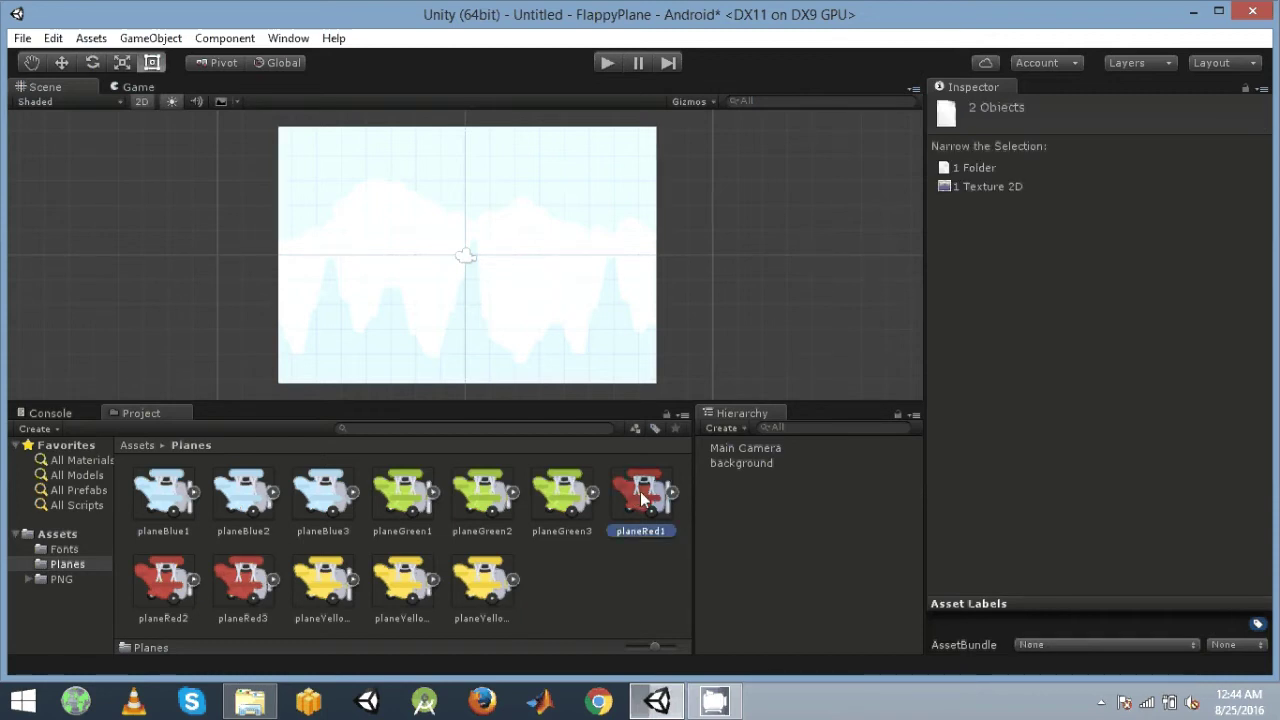
pyautogui.keyDown('ctrl'); pyautogui.click(167, 588); pyautogui.keyUp('ctrl')
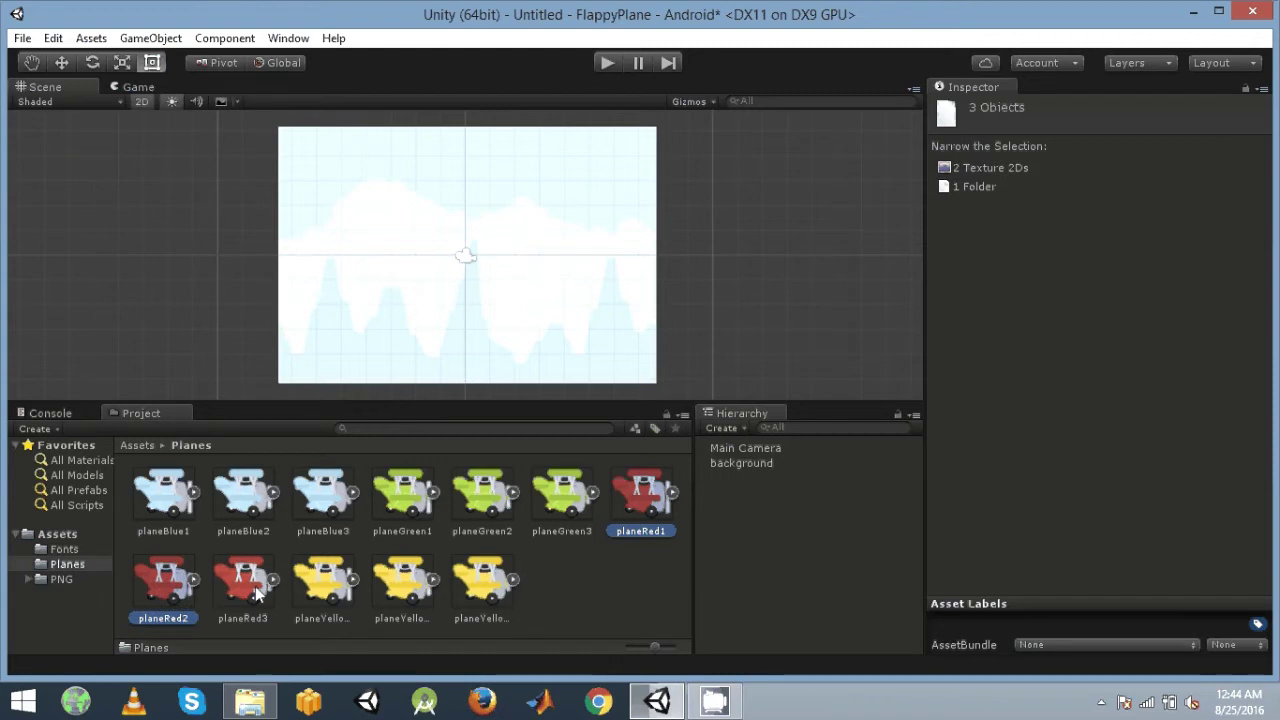
pyautogui.keyDown('ctrl'); pyautogui.click(255, 586); pyautogui.keyUp('ctrl')
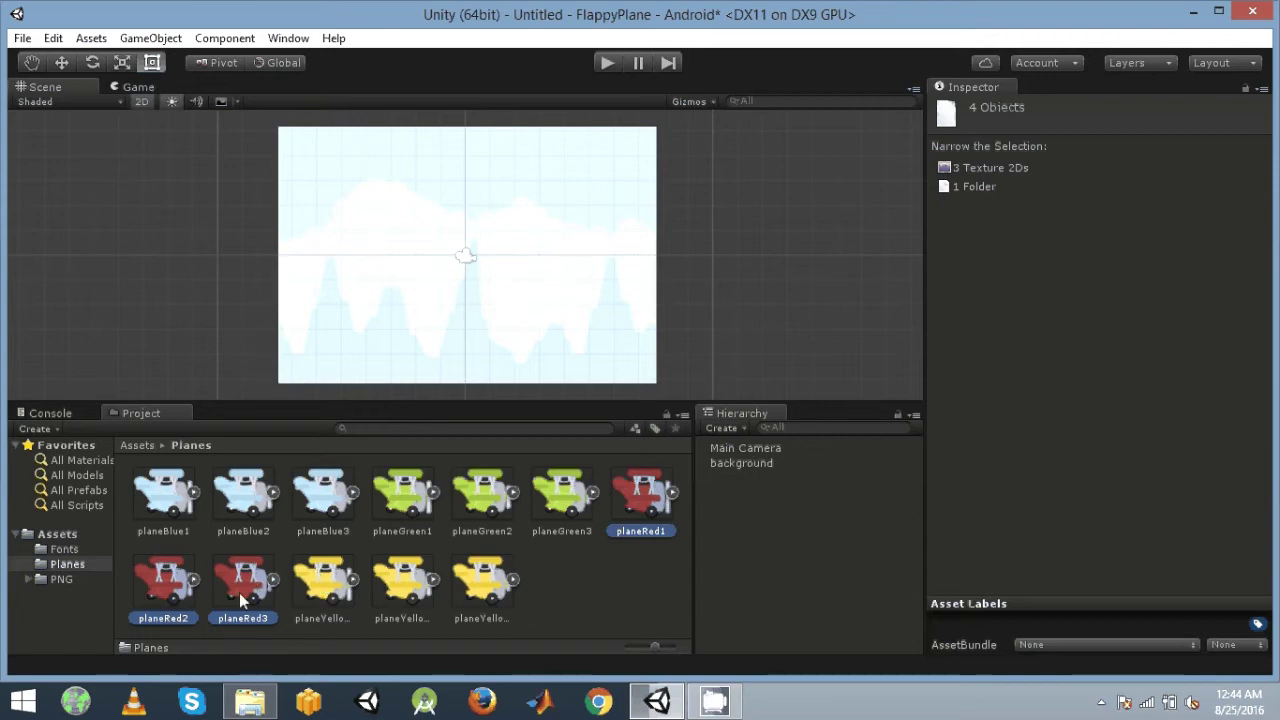
pyautogui.moveTo(239, 592); pyautogui.dragTo(443, 290)
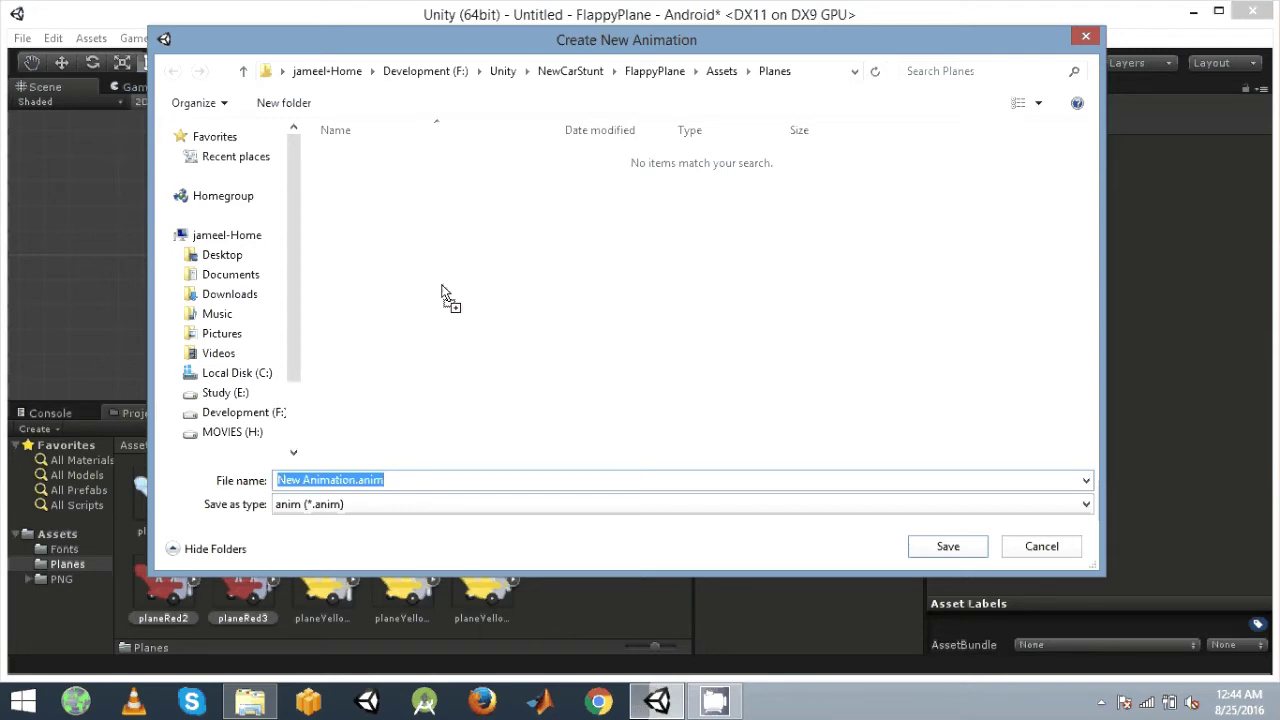
pyautogui.write('RedPla')
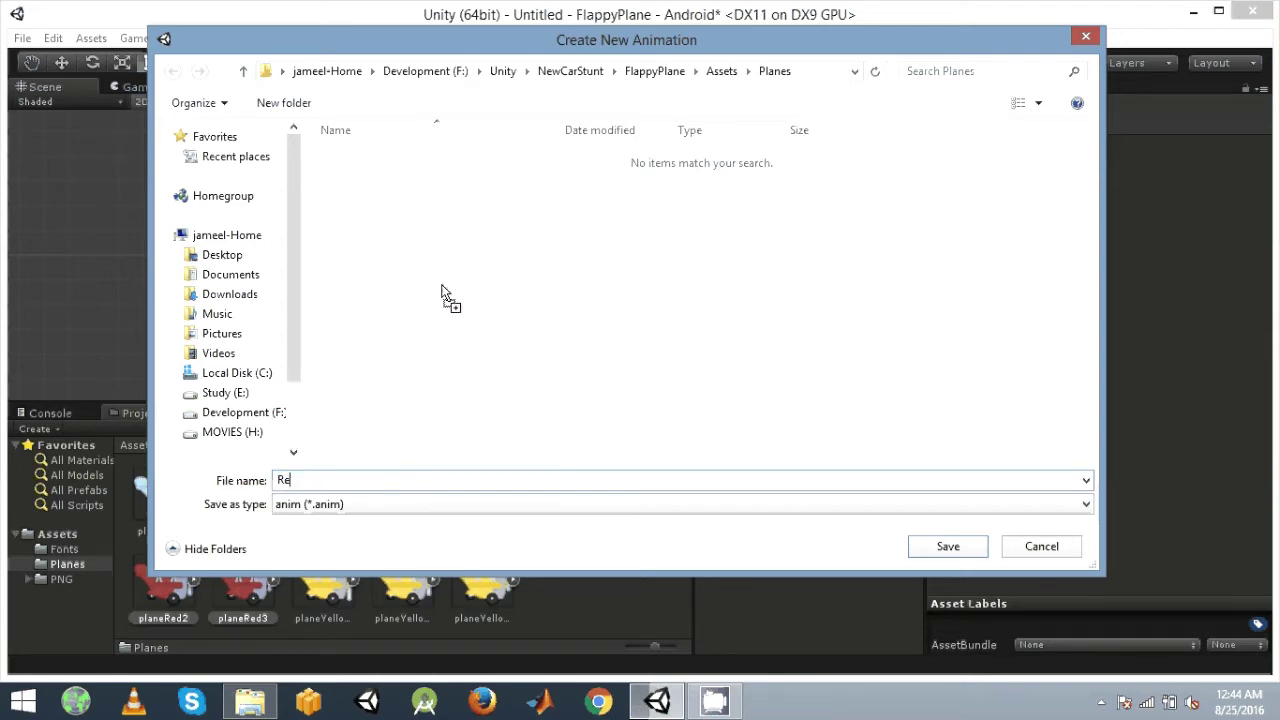
pyautogui.write('ne')
pyautogui.click(938, 546)
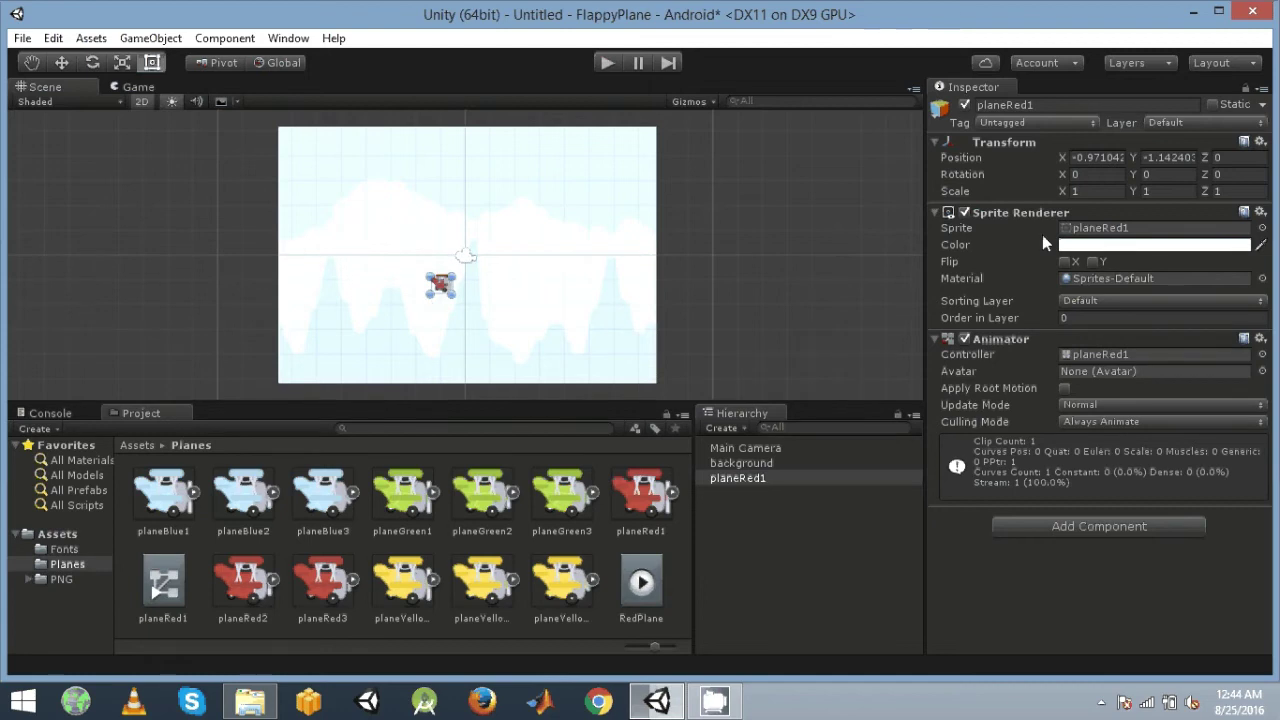
# Scale the red plane to 2 in X and Y and move it to about X -2.23, Y 0.3.
pyautogui.click(1083, 191)
pyautogui.write('2')
pyautogui.press('Tab')
pyautogui.write('2')
pyautogui.moveTo(445, 285); pyautogui.dragTo(412, 242)
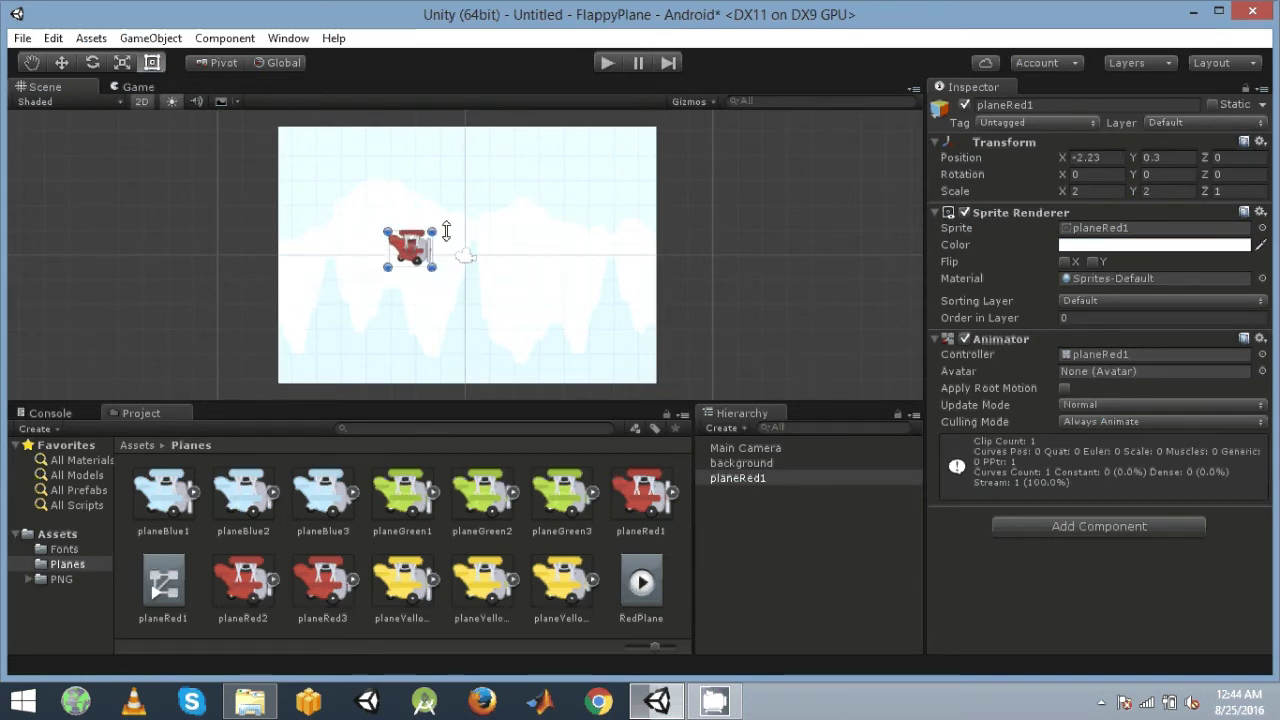
# Run the game briefly to check the plane's propeller animation, stop it and return to the Assets folder.
pyautogui.click(608, 64)
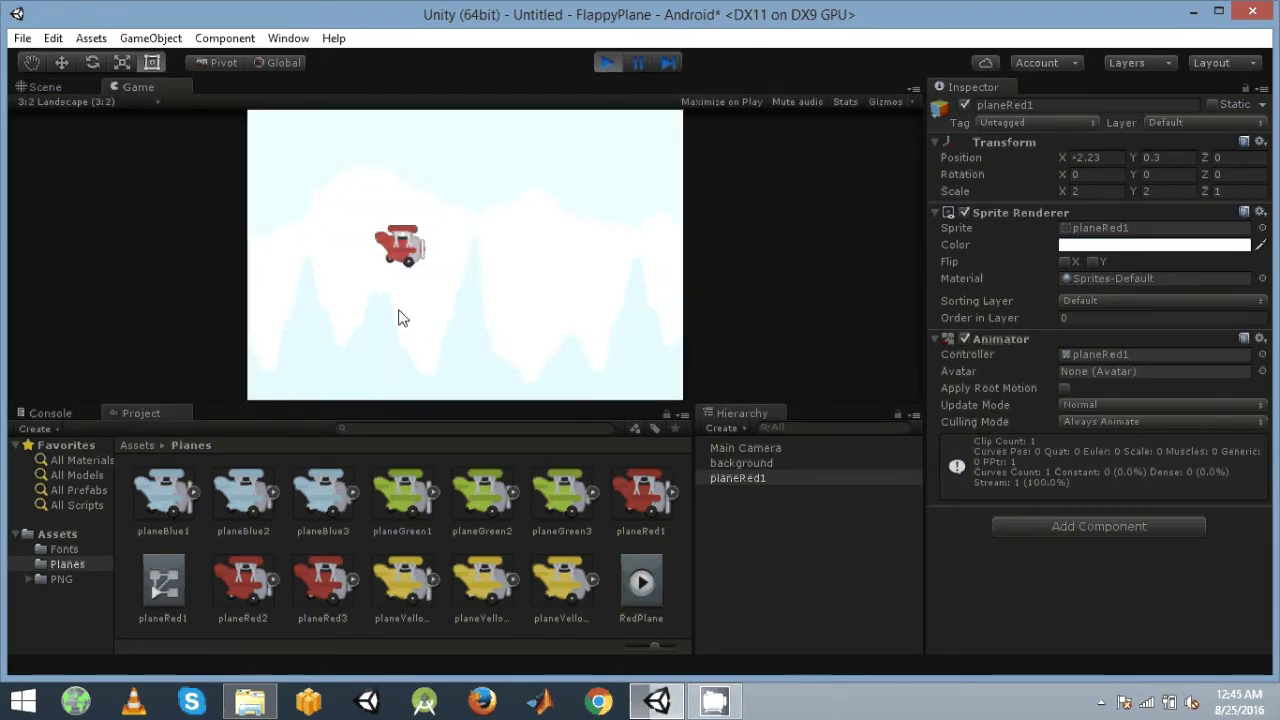
pyautogui.click(611, 62)
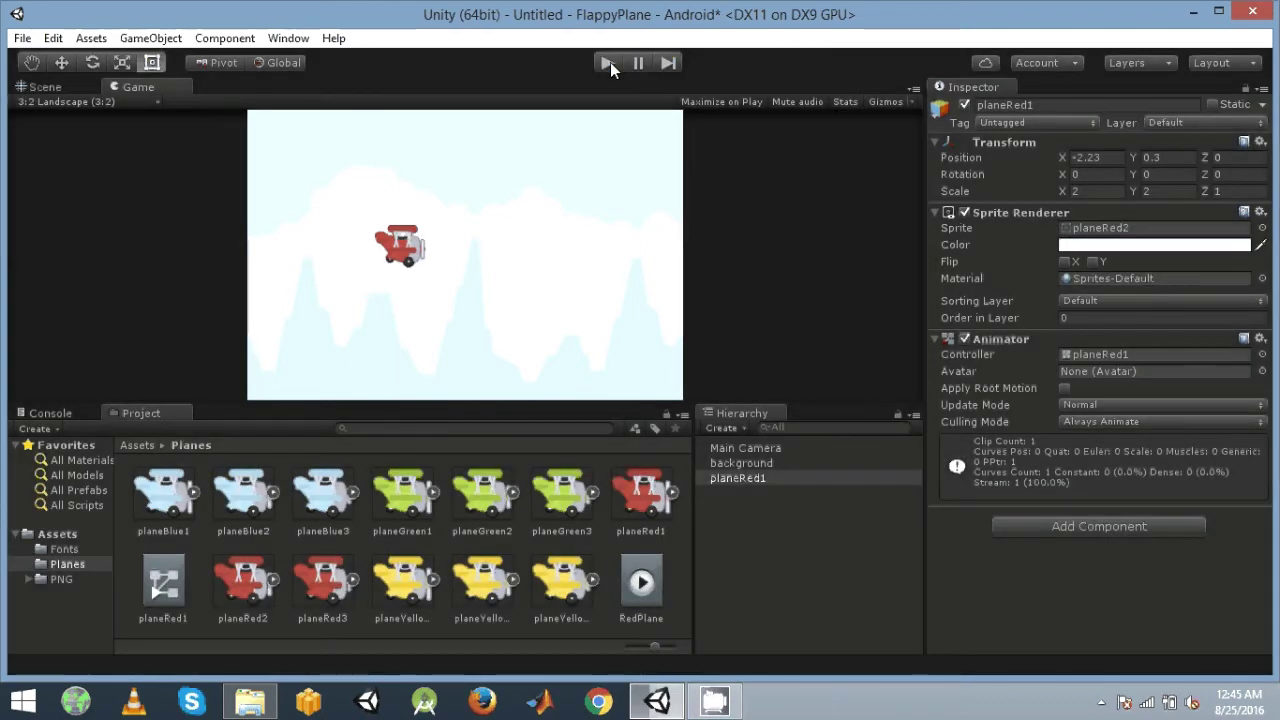
pyautogui.click(163, 446)
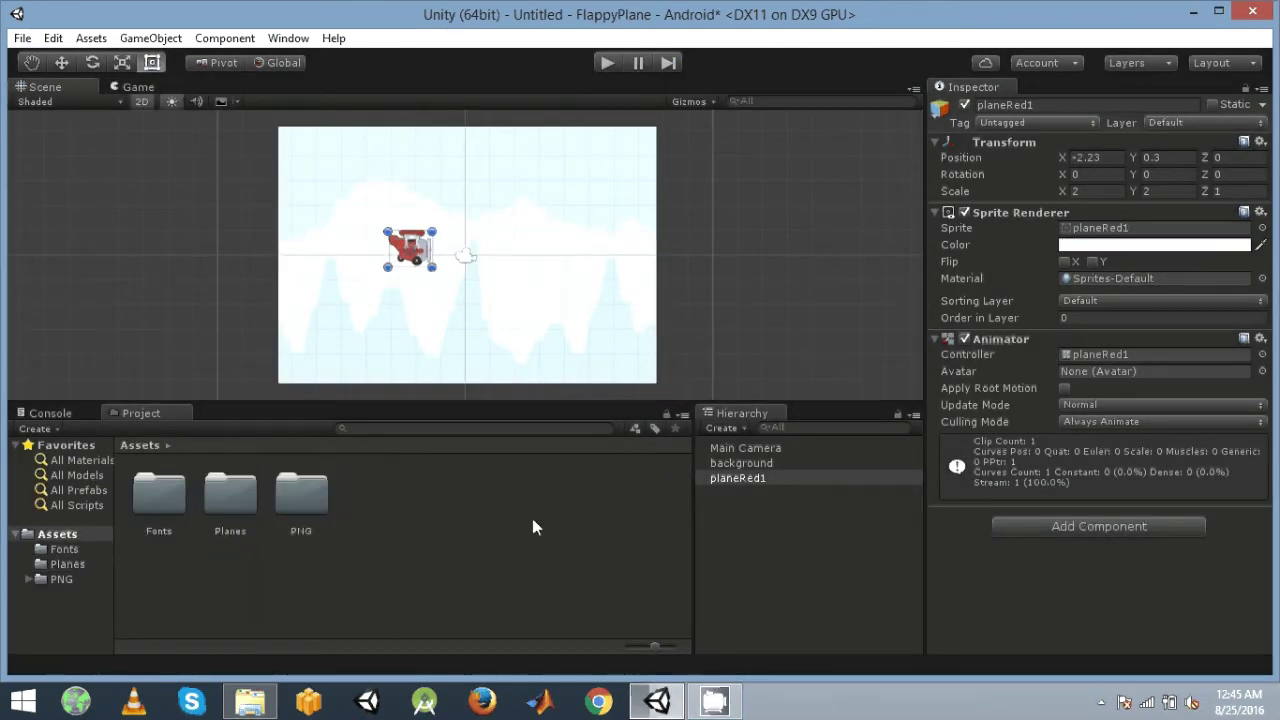
pyautogui.click(500, 540)
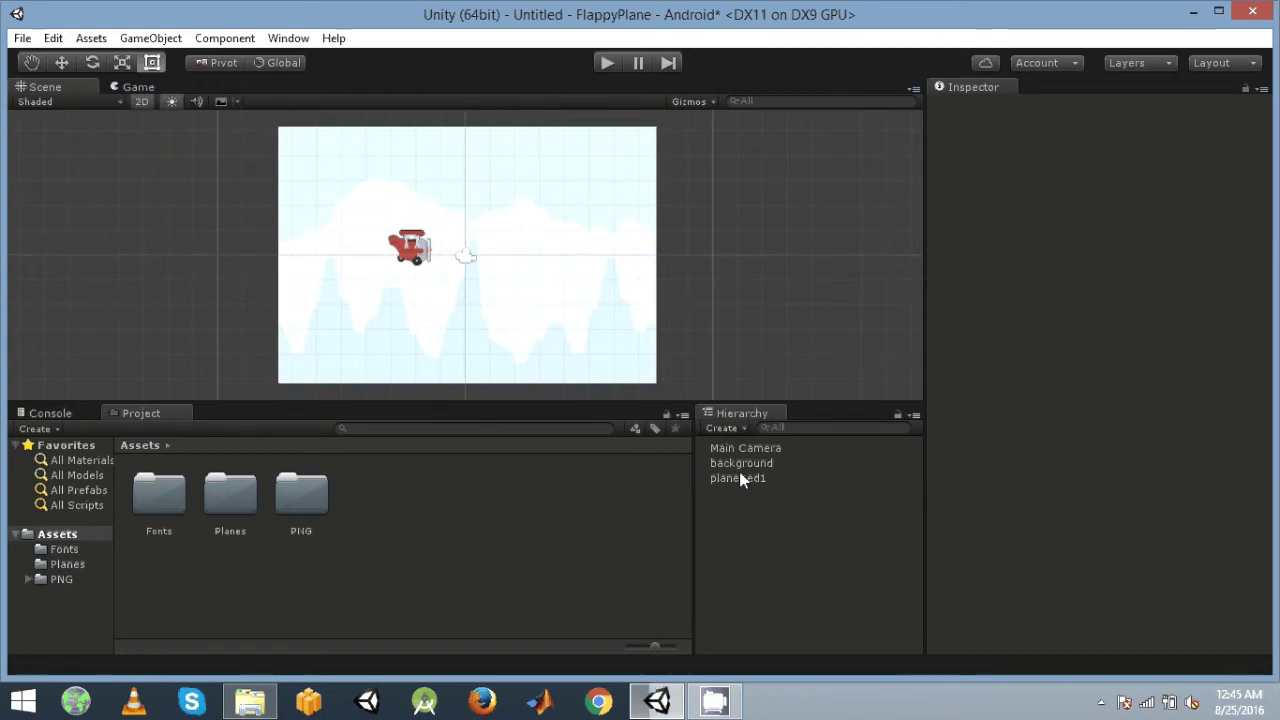
# Add a Rigidbody 2D component to planeRed1.
pyautogui.click(740, 476)
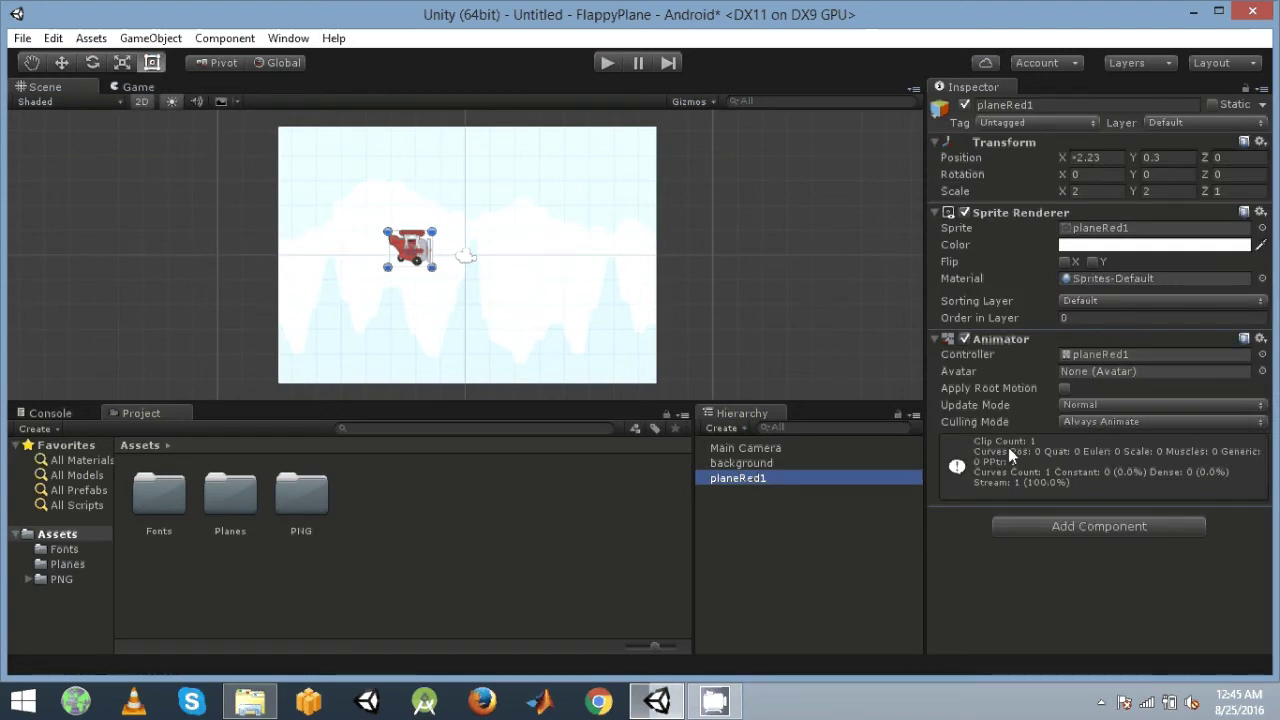
pyautogui.click(1087, 532)
pyautogui.press('BackSpace')
pyautogui.write('rig')
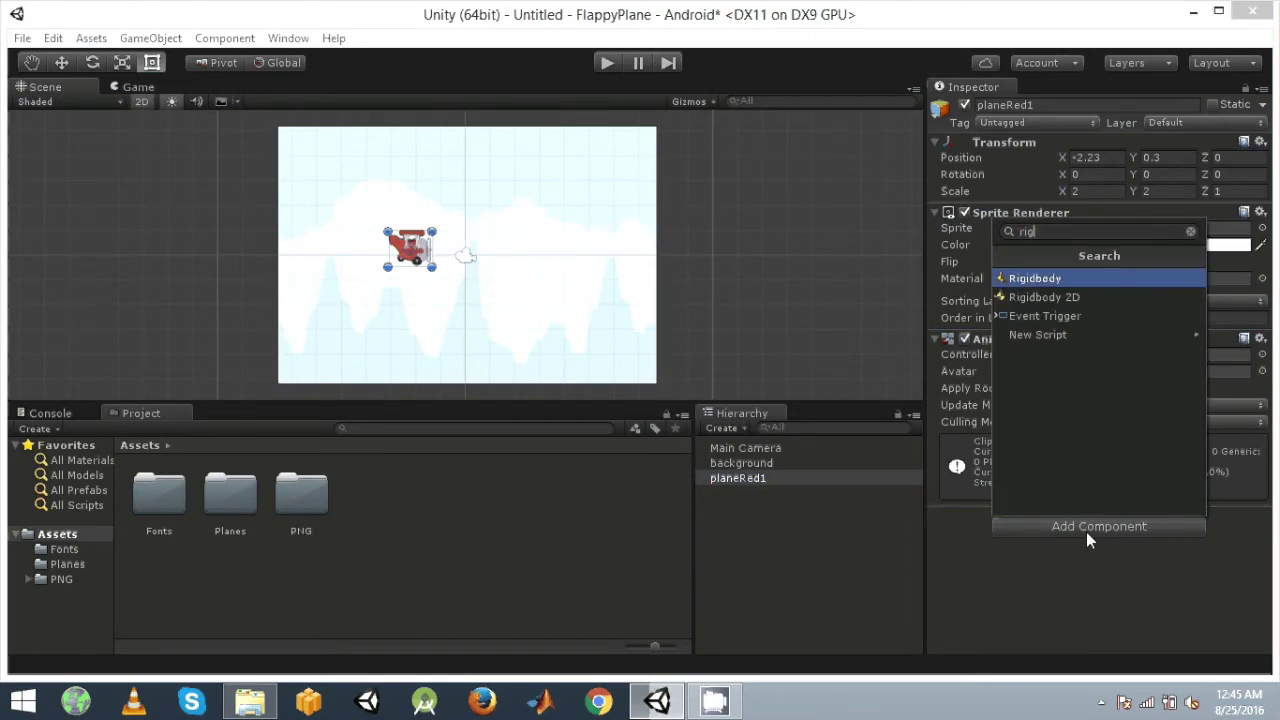
pyautogui.press('Down')
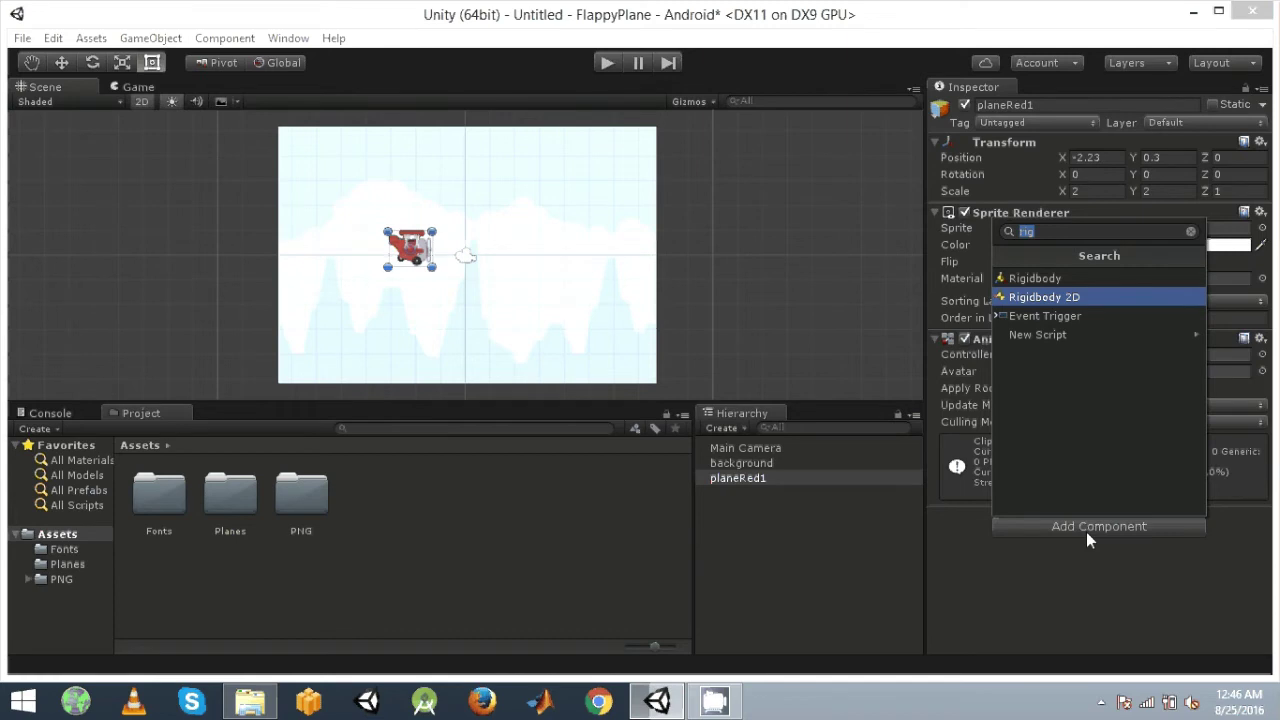
pyautogui.press('Return')
pyautogui.scroll(-2, 1087, 520)
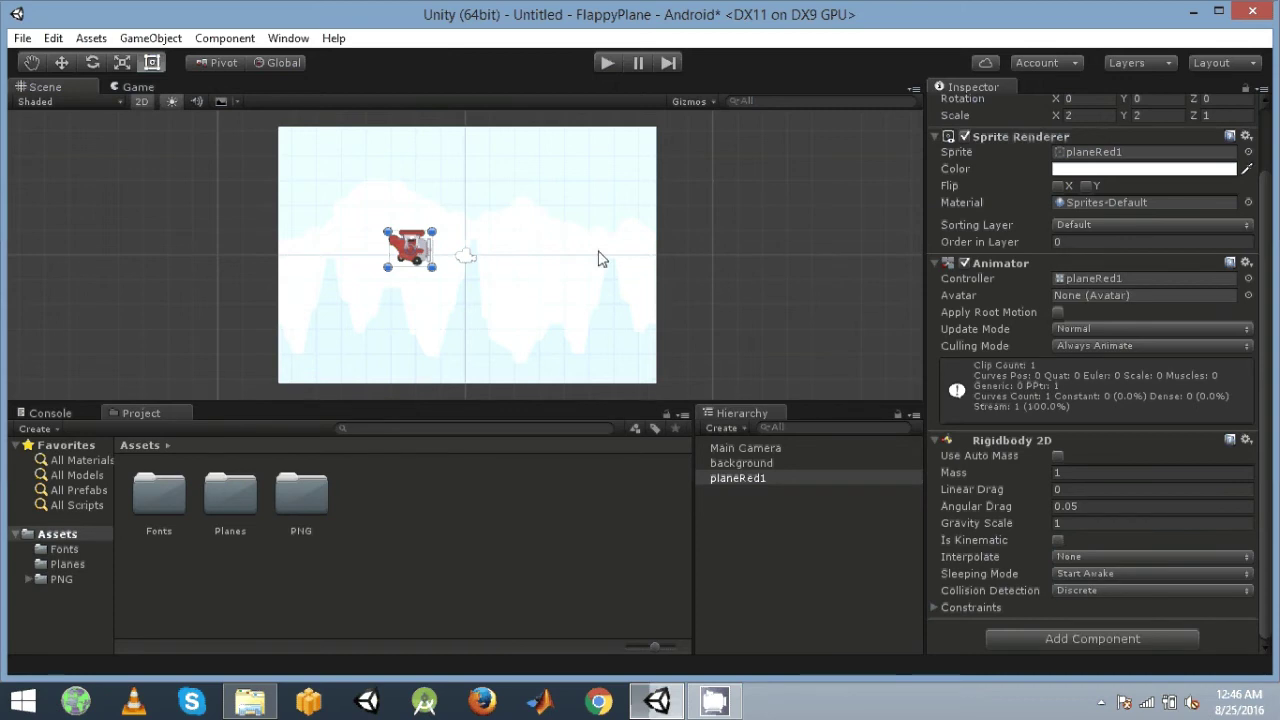
# Run the game twice to check how the plane behaves under gravity, stopping it each time.
pyautogui.click(606, 63)
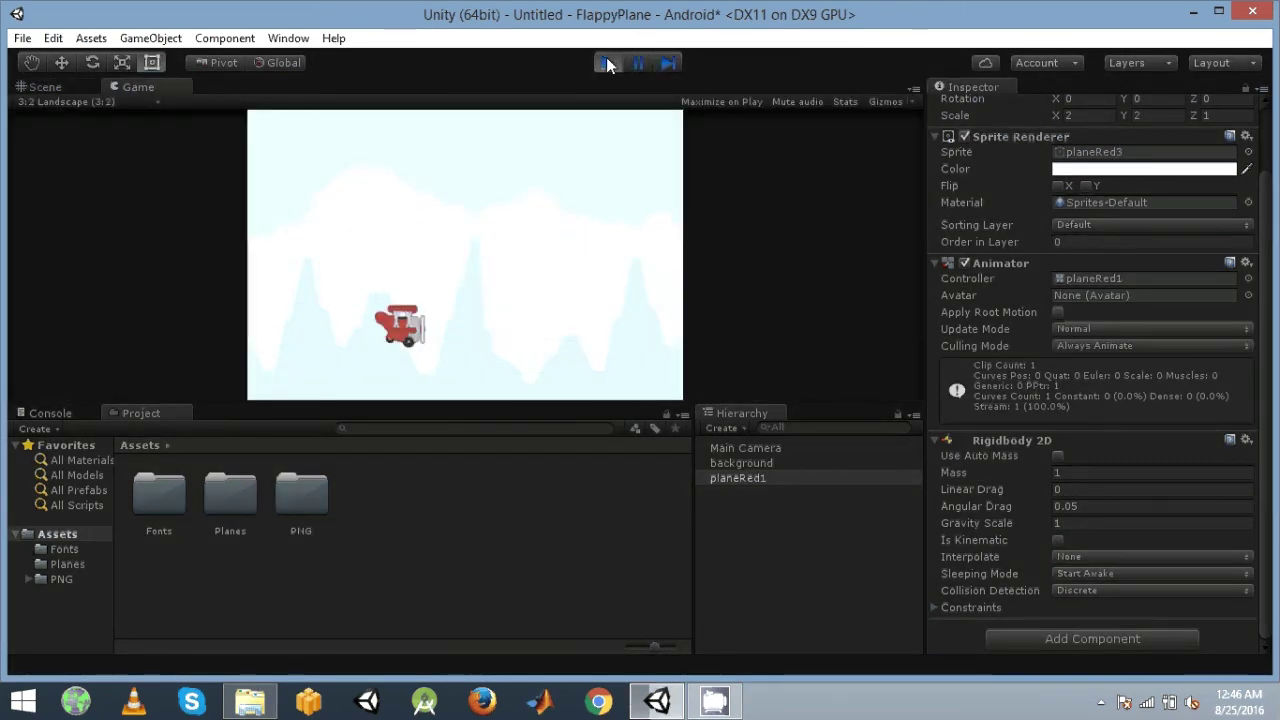
pyautogui.click(606, 62)
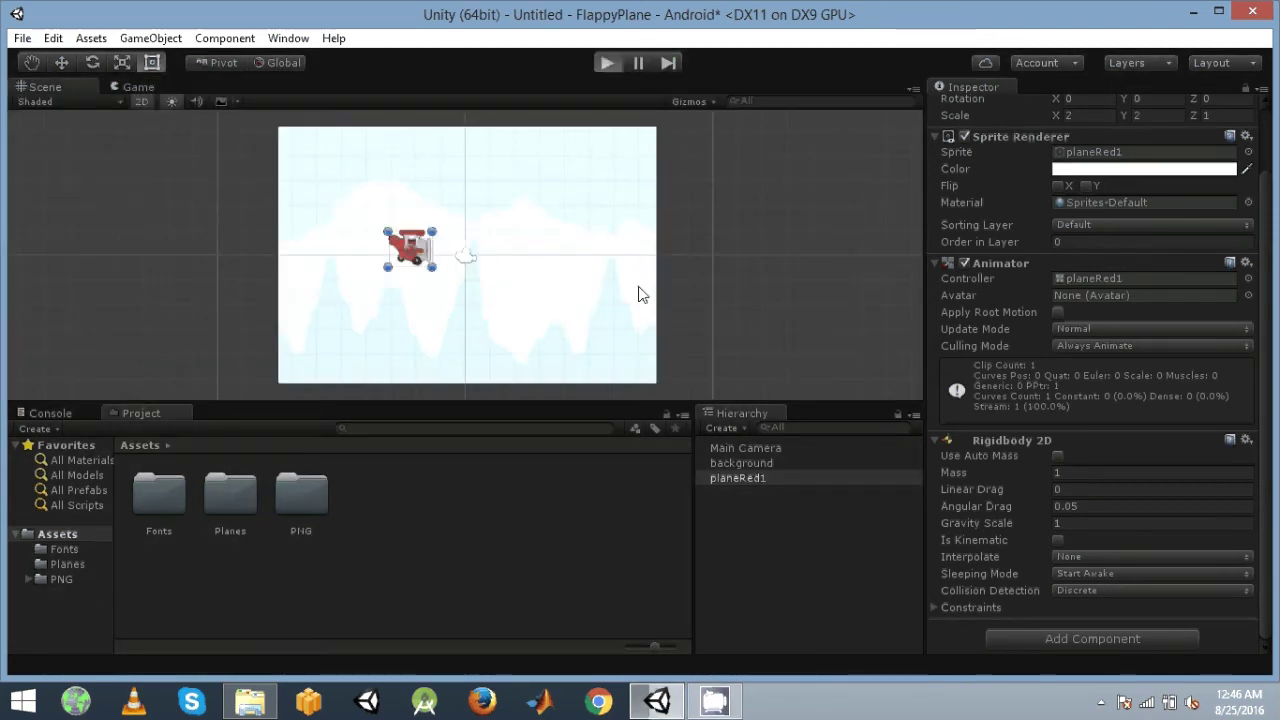
pyautogui.hotkey('ctrl', 'p')
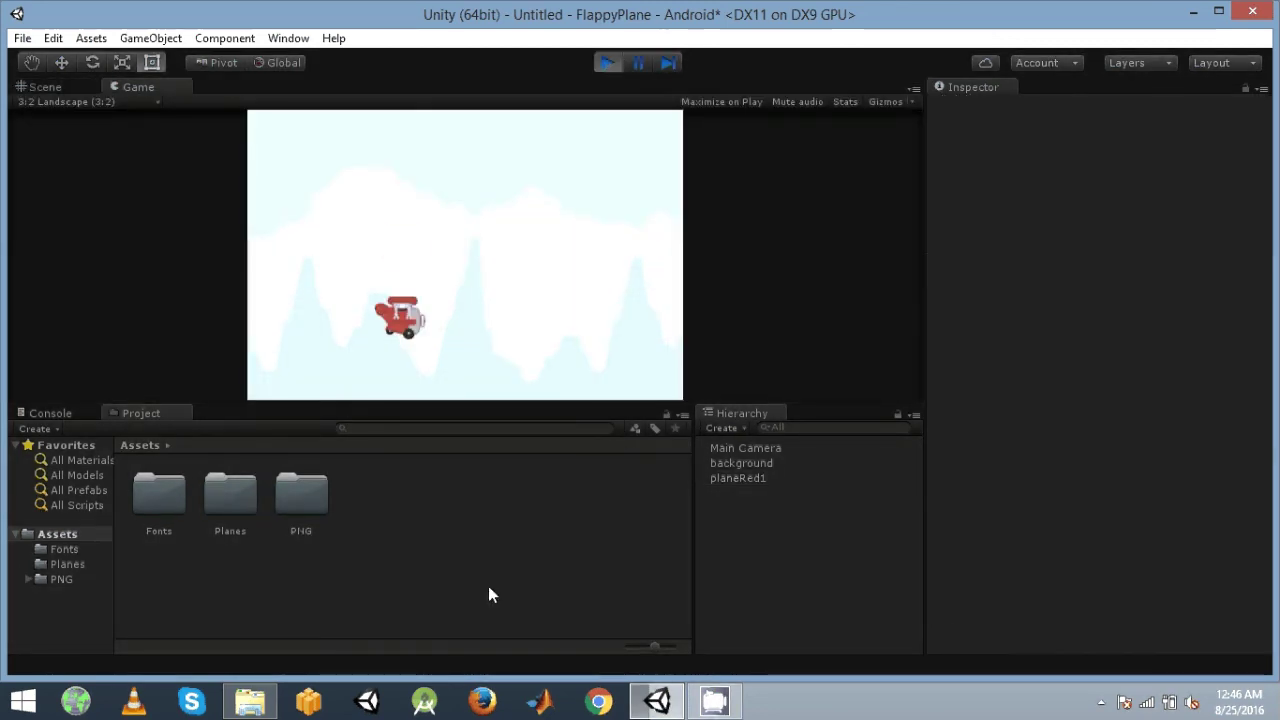
pyautogui.click(606, 62)
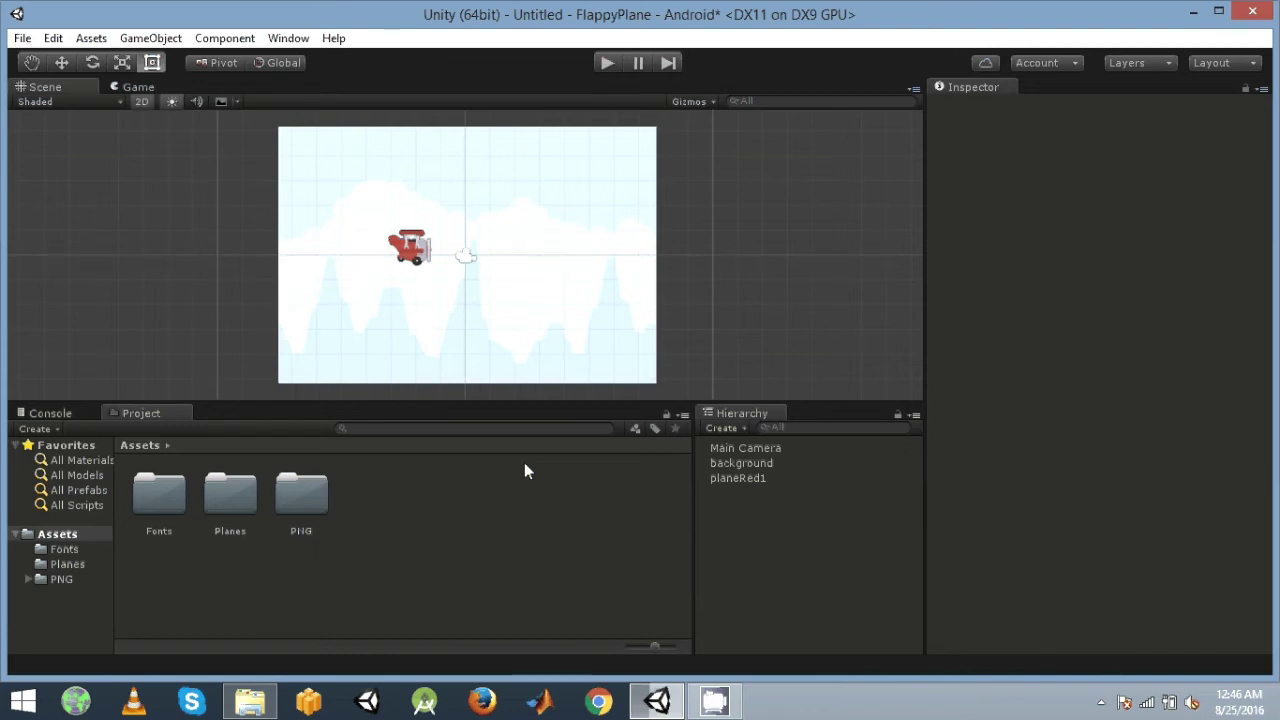
# Create a C# script named PlanController in the Assets folder.
pyautogui.rightClick(335, 603)
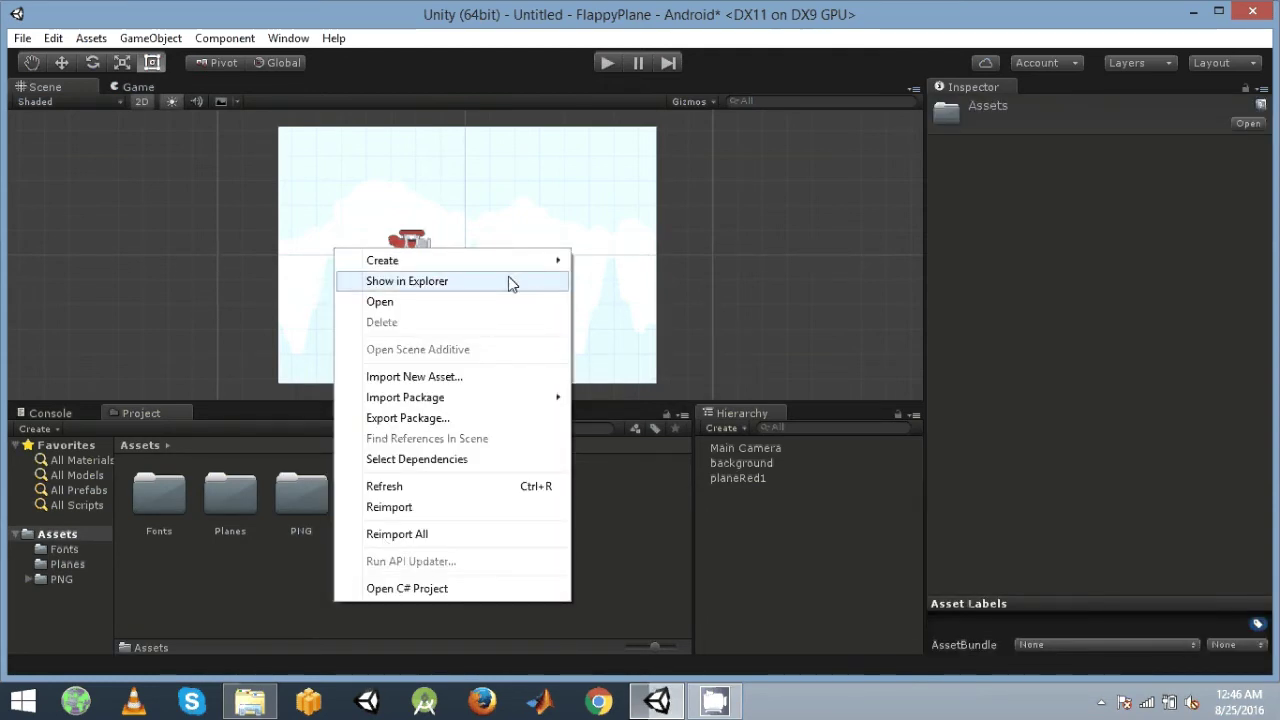
pyautogui.moveTo(514, 266)
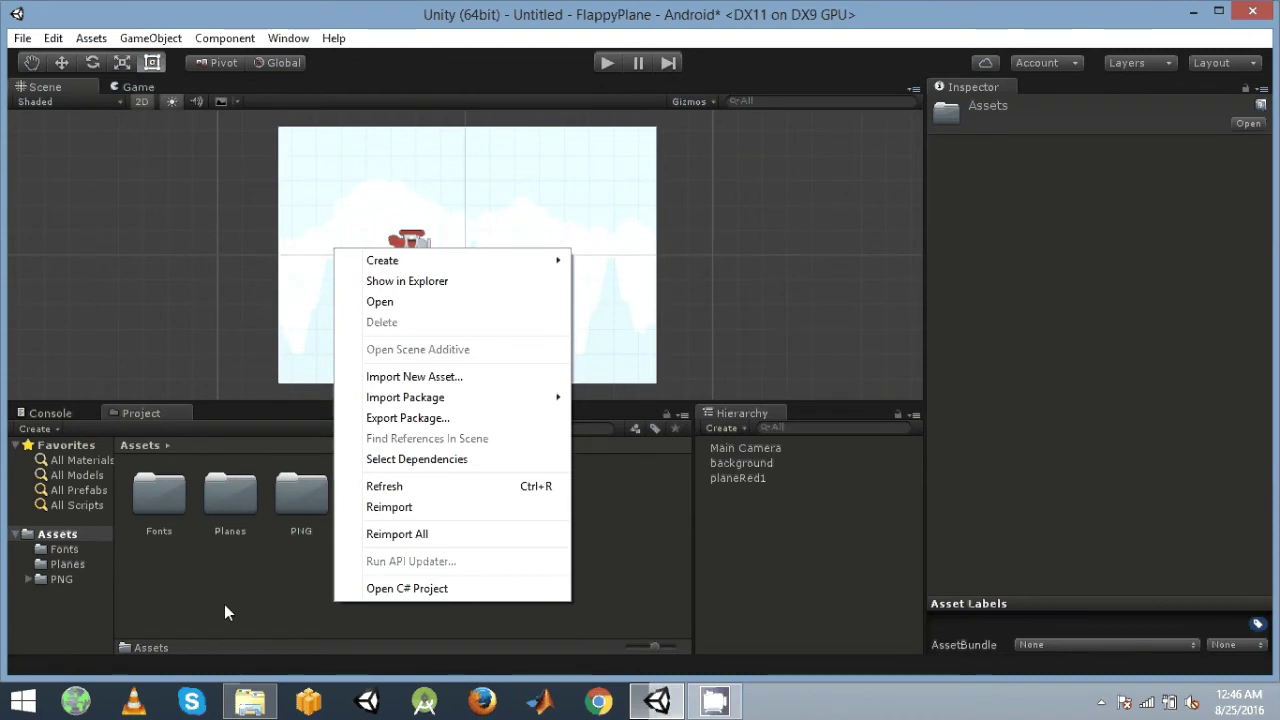
pyautogui.rightClick(224, 604)
pyautogui.moveTo(400, 264)
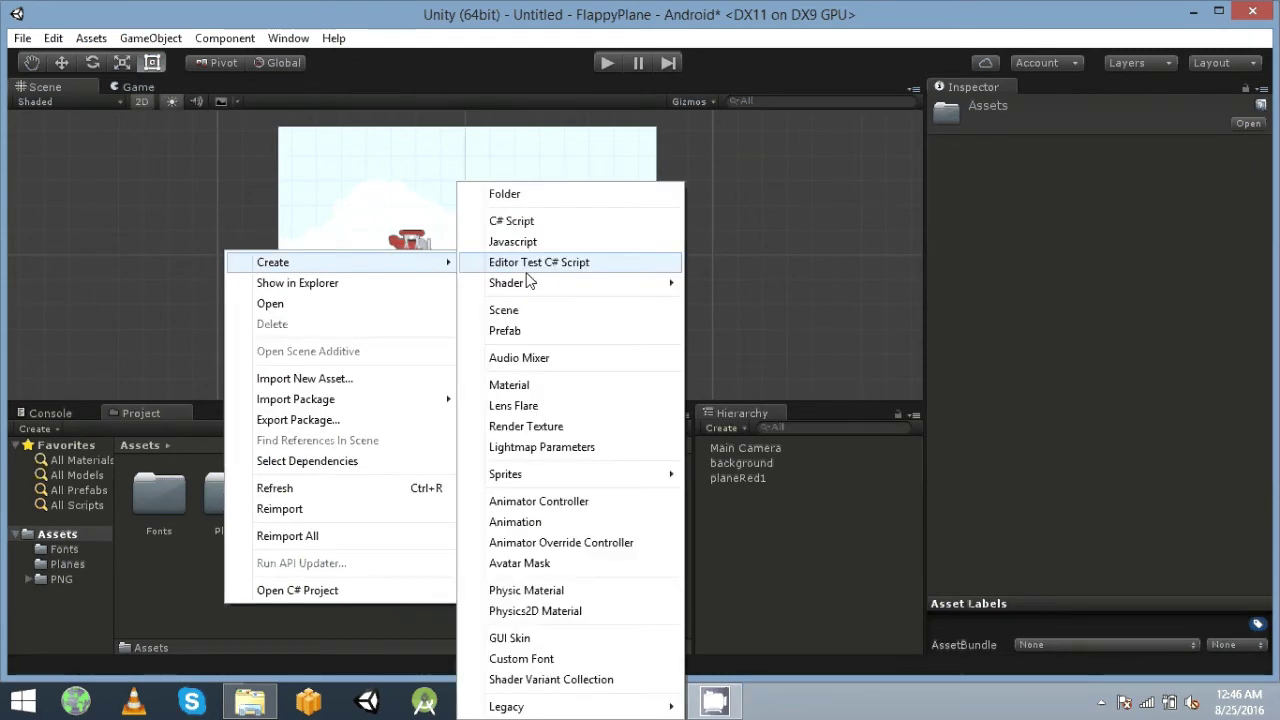
pyautogui.click(511, 221)
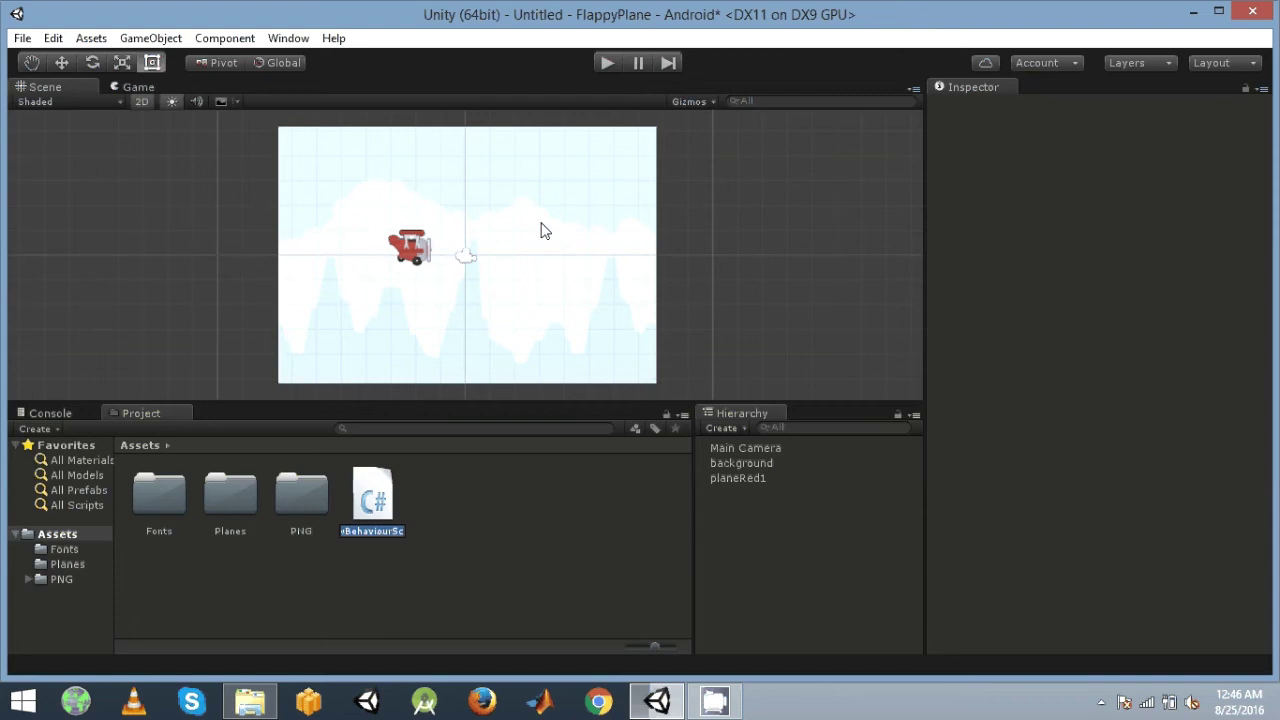
pyautogui.write('Pl')
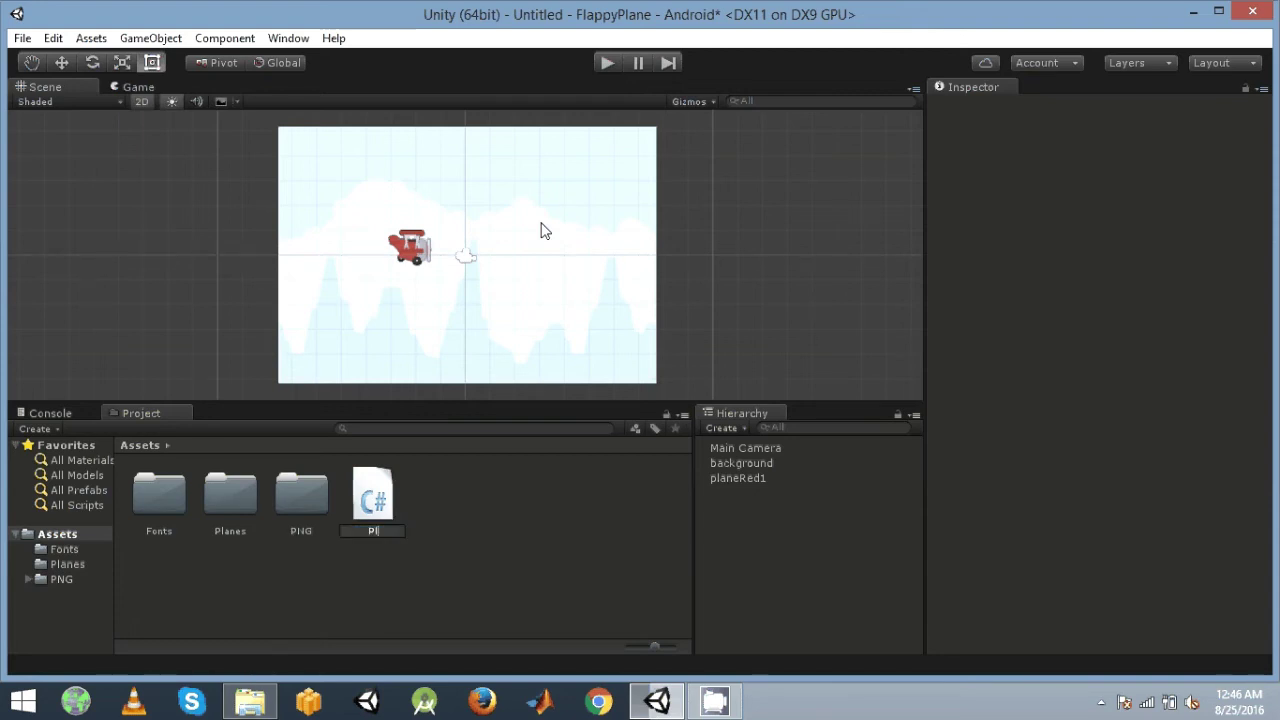
pyautogui.write('anCo')
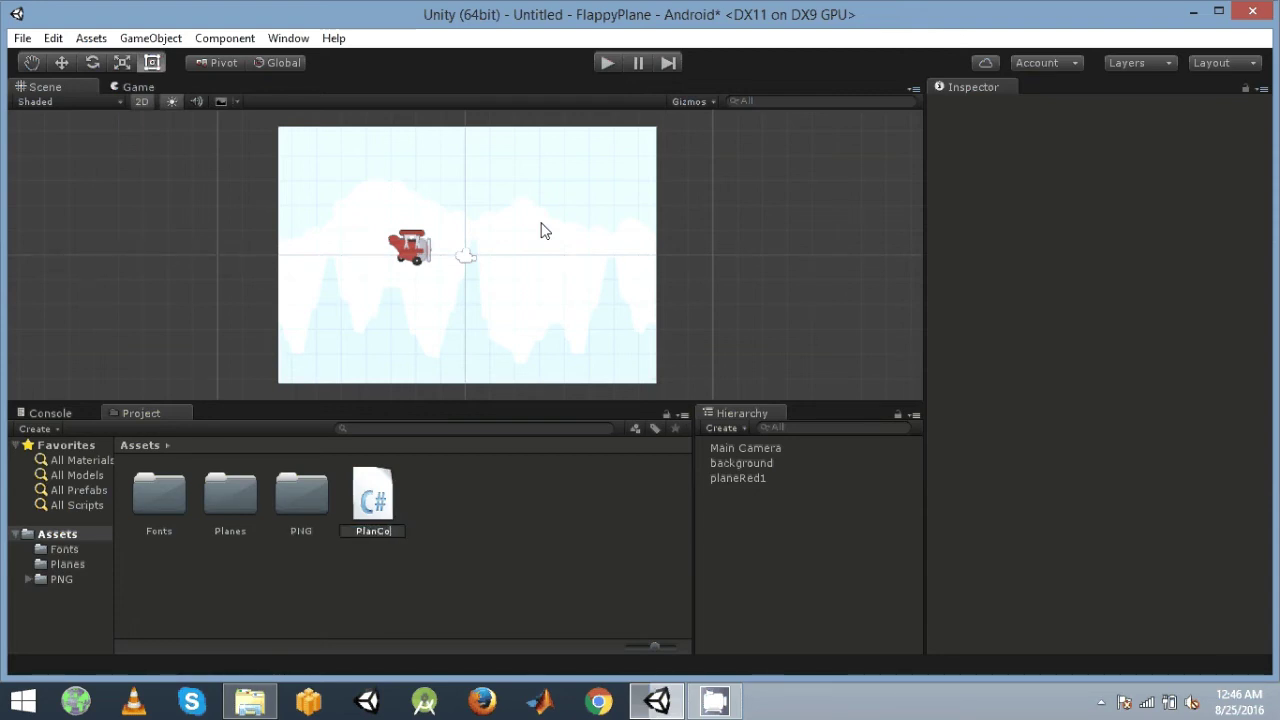
pyautogui.write('ntr')
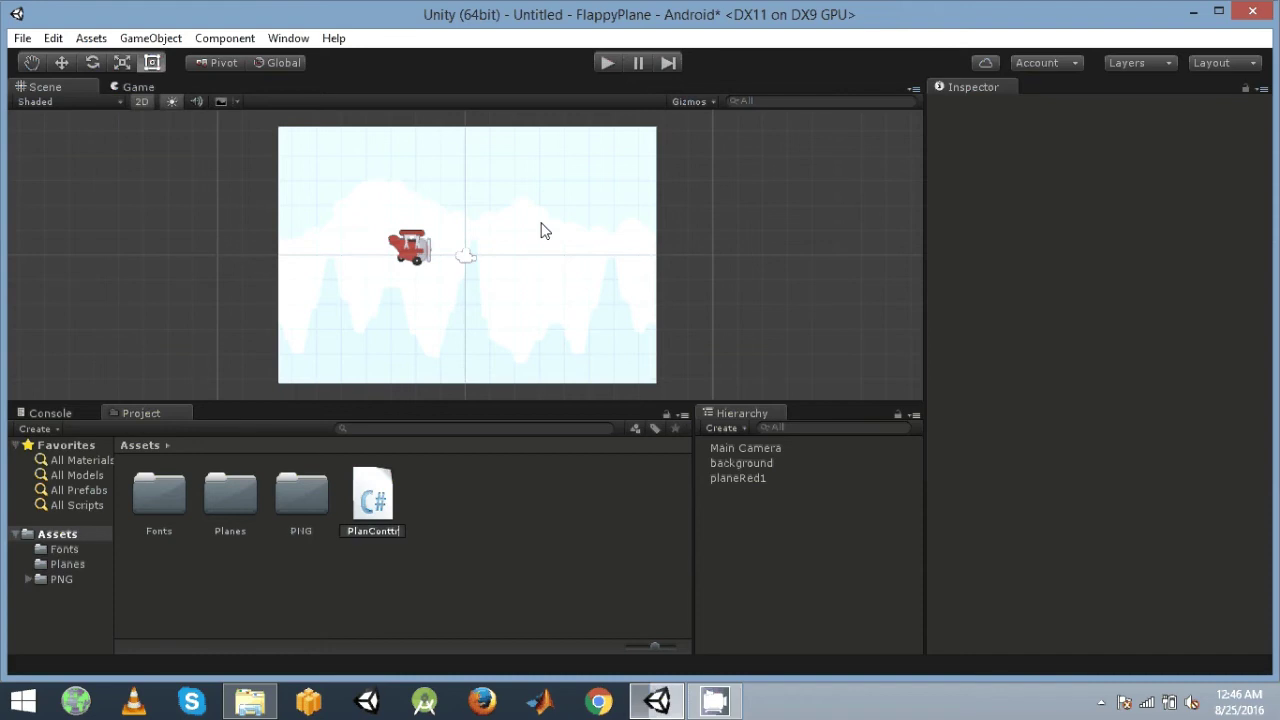
pyautogui.write('oller')
pyautogui.press('Return')
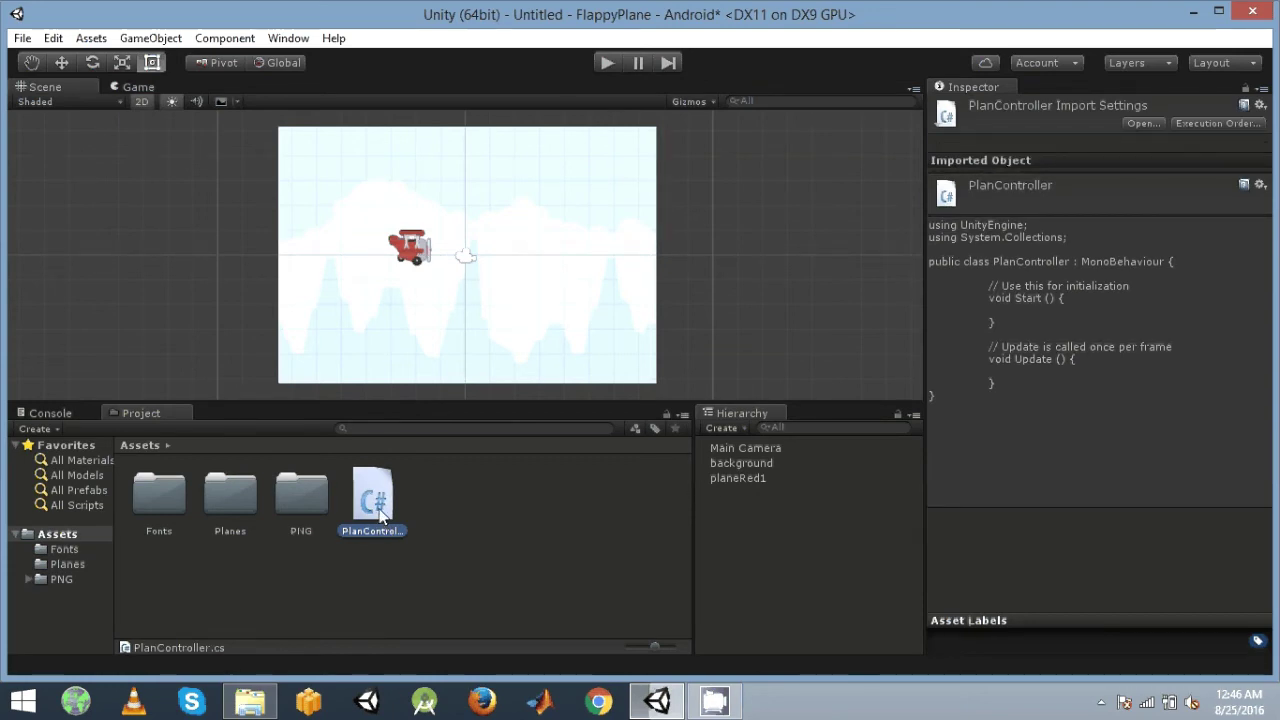
# Open the PlanController script for editing in MonoDevelop.
pyautogui.click(503, 490)
pyautogui.click(376, 505)
pyautogui.doubleClick(376, 505)
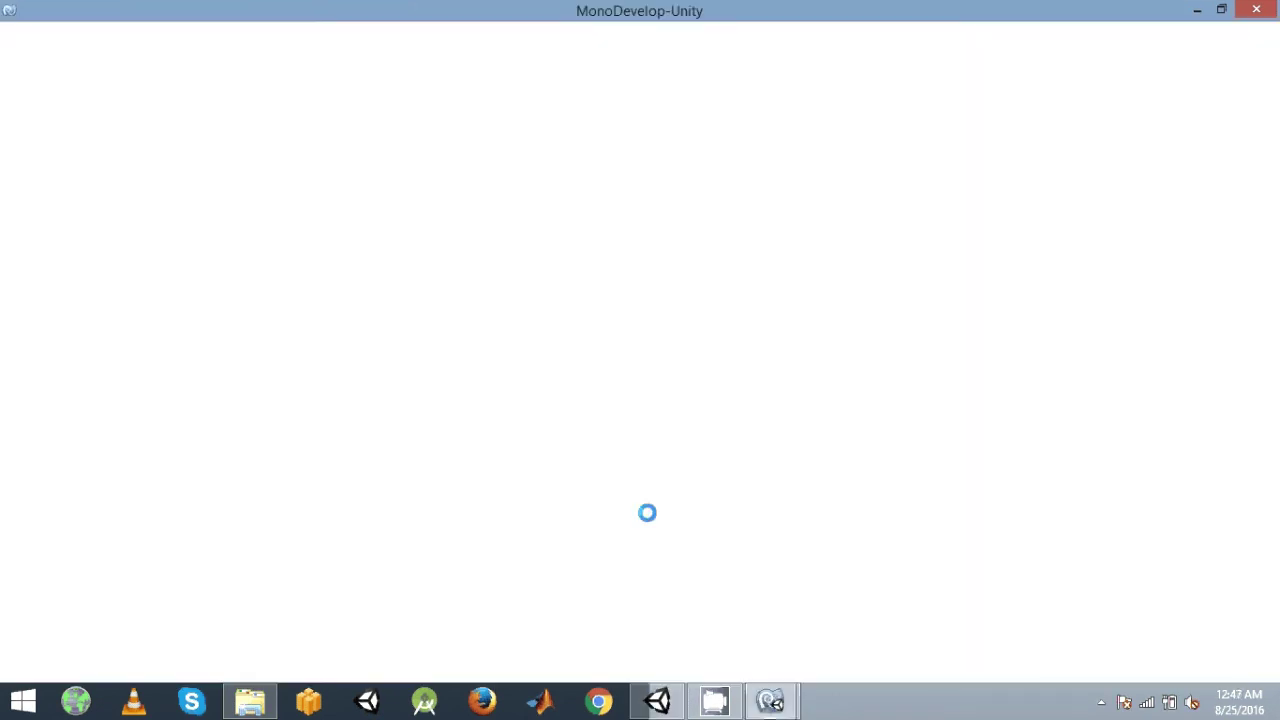
pyautogui.moveTo(792, 710)
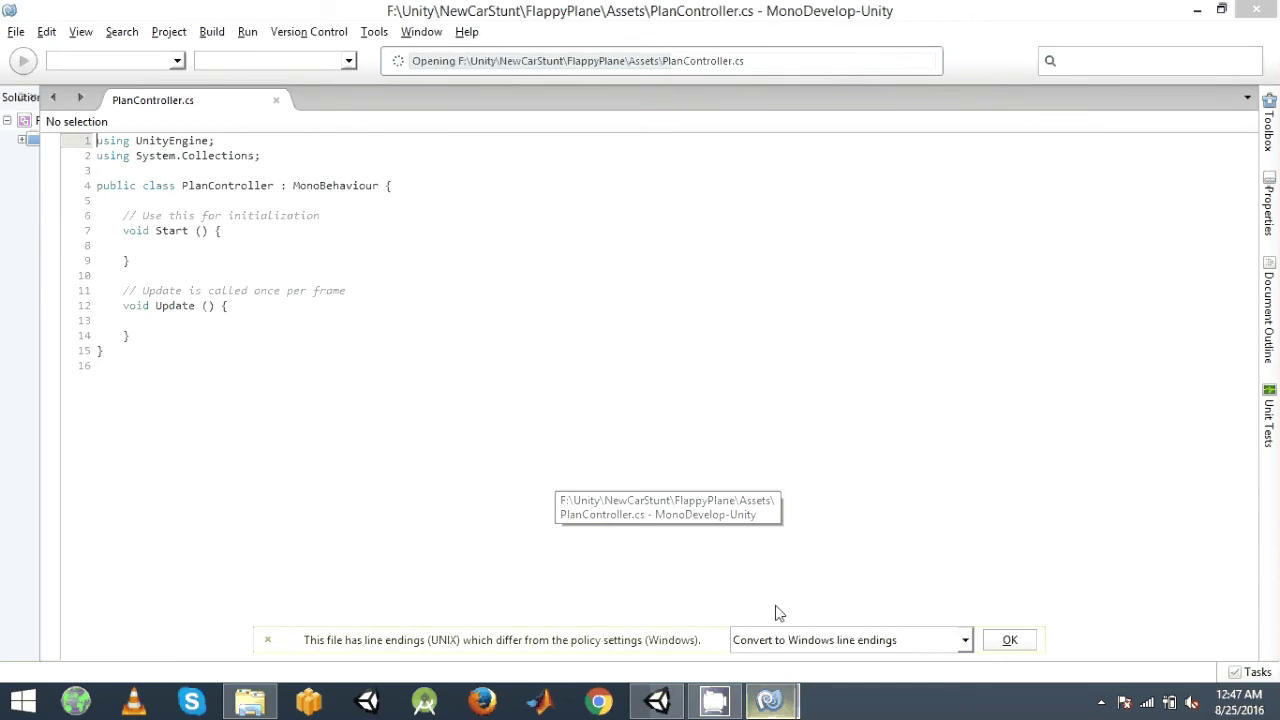
pyautogui.click(757, 553)
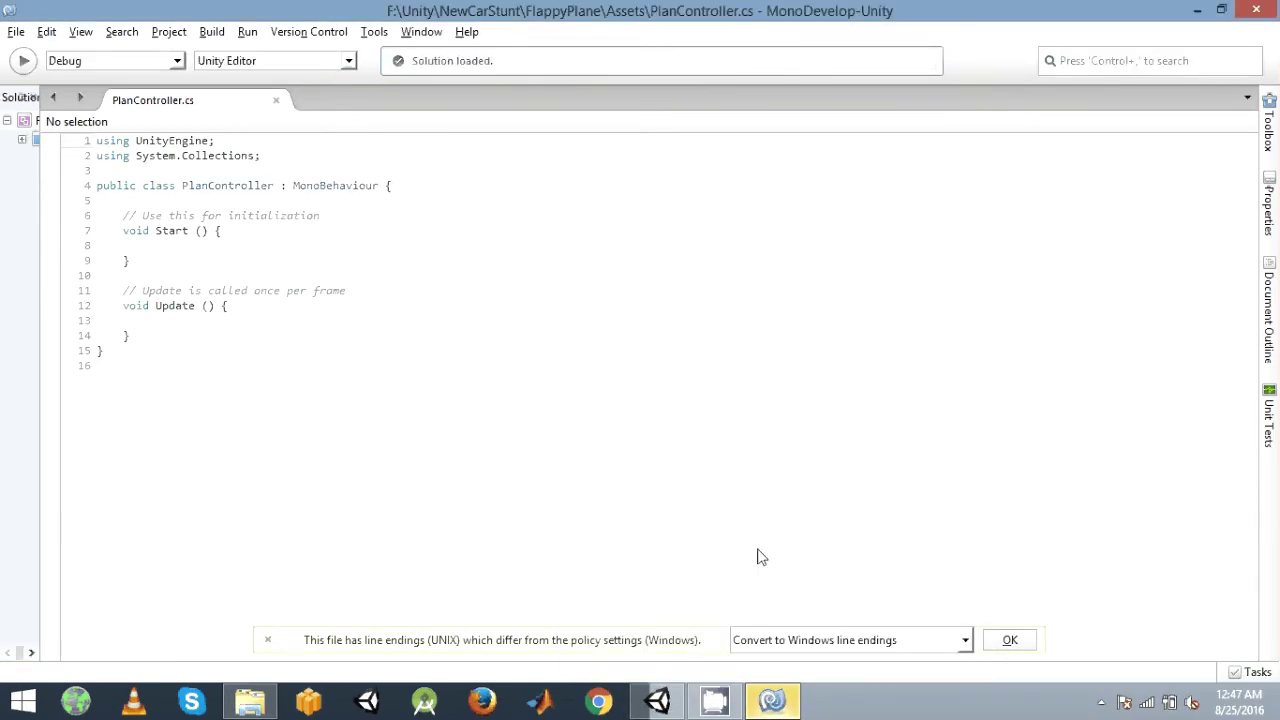
# Add an if statement with an empty condition and body inside the Update() method of PlanController.
pyautogui.click(126, 245)
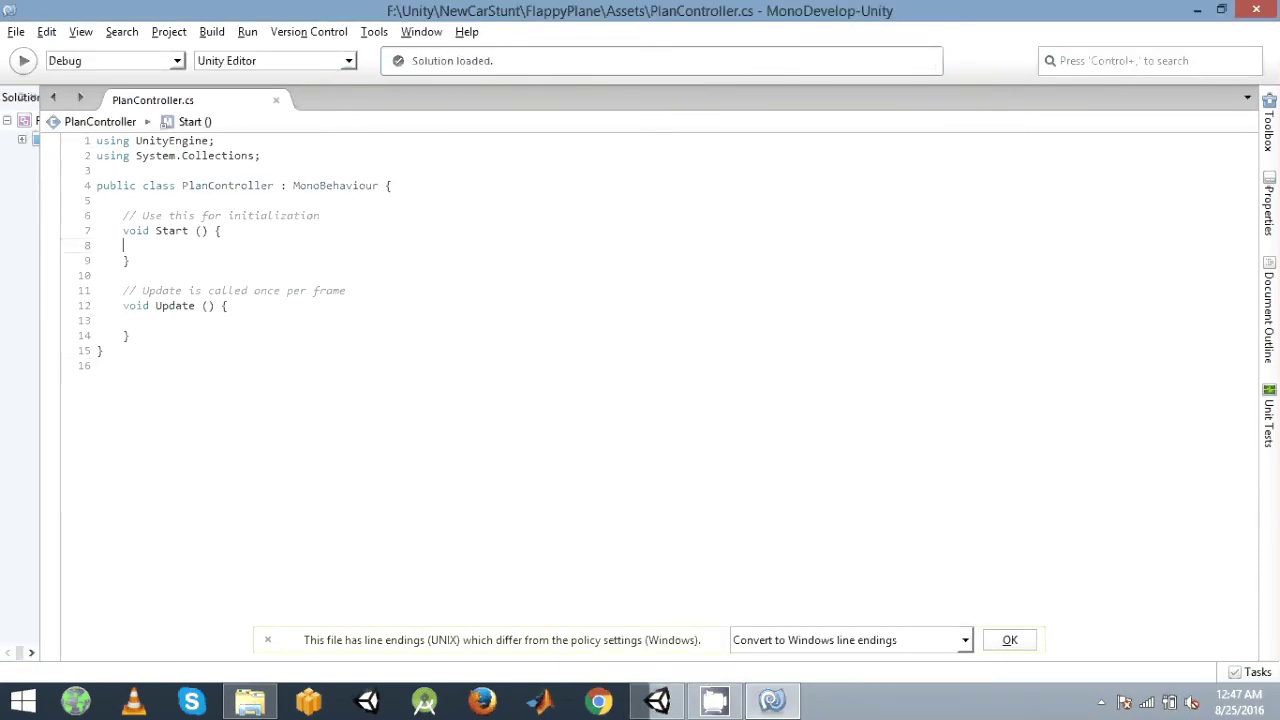
pyautogui.click(179, 267)
pyautogui.click(124, 305)
pyautogui.write('if')
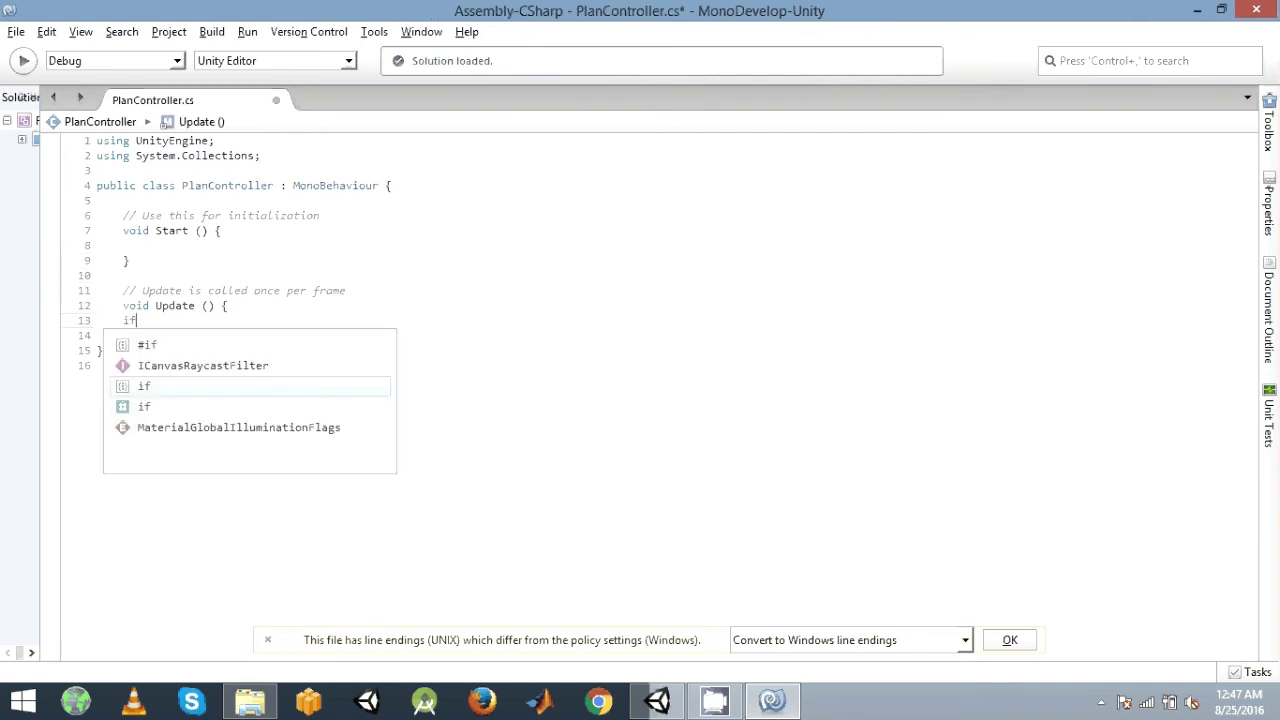
pyautogui.write('(){')
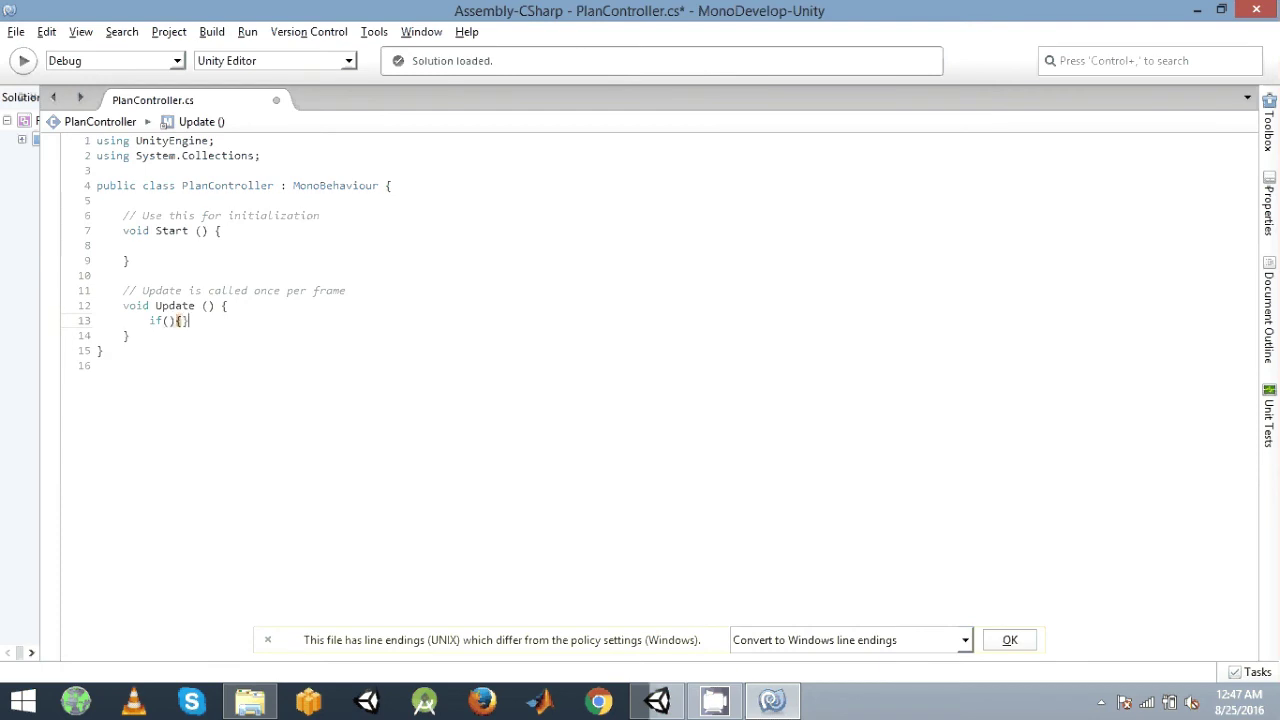
pyautogui.press('Return')
# Set the if condition in Update() to Input.GetMouseButtonDown(0) and save the script.
pyautogui.write('In')
pyautogui.press('Return')
pyautogui.write('>Get')
pyautogui.press('BackSpace')
pyautogui.press('BackSpace')
pyautogui.press('BackSpace')
pyautogui.press('BackSpace')
pyautogui.write('.')
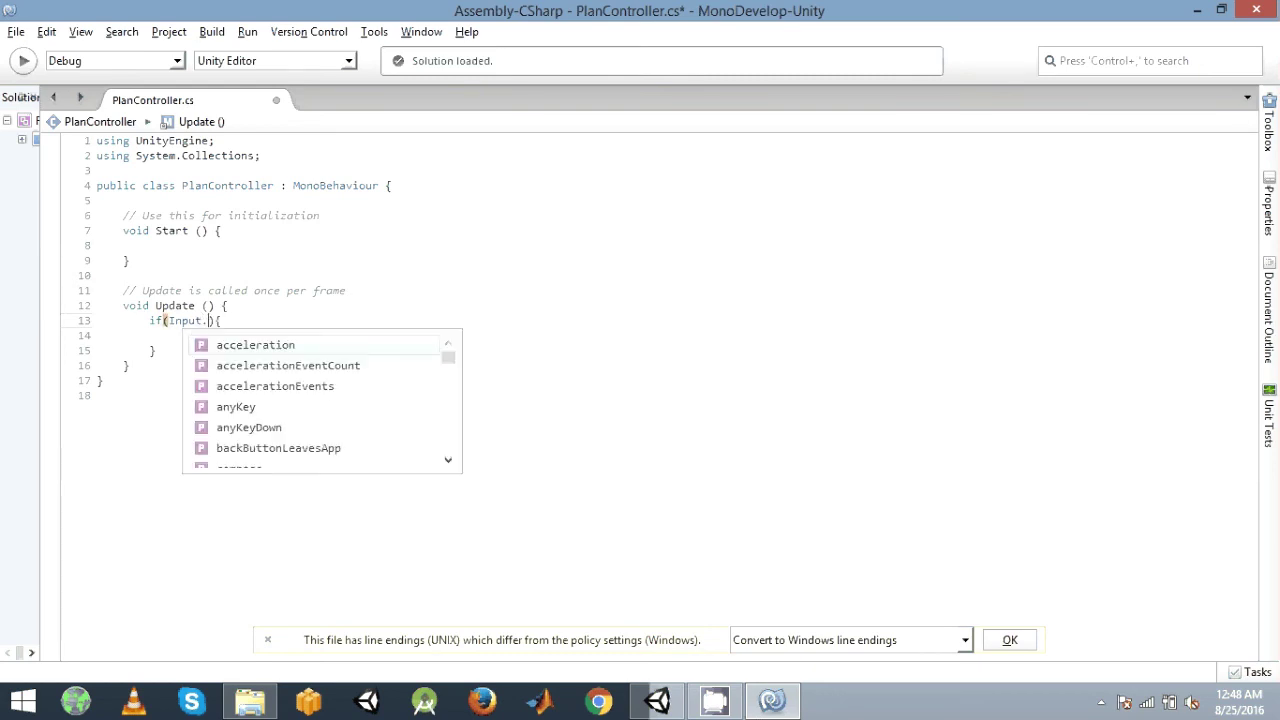
pyautogui.write('Get')
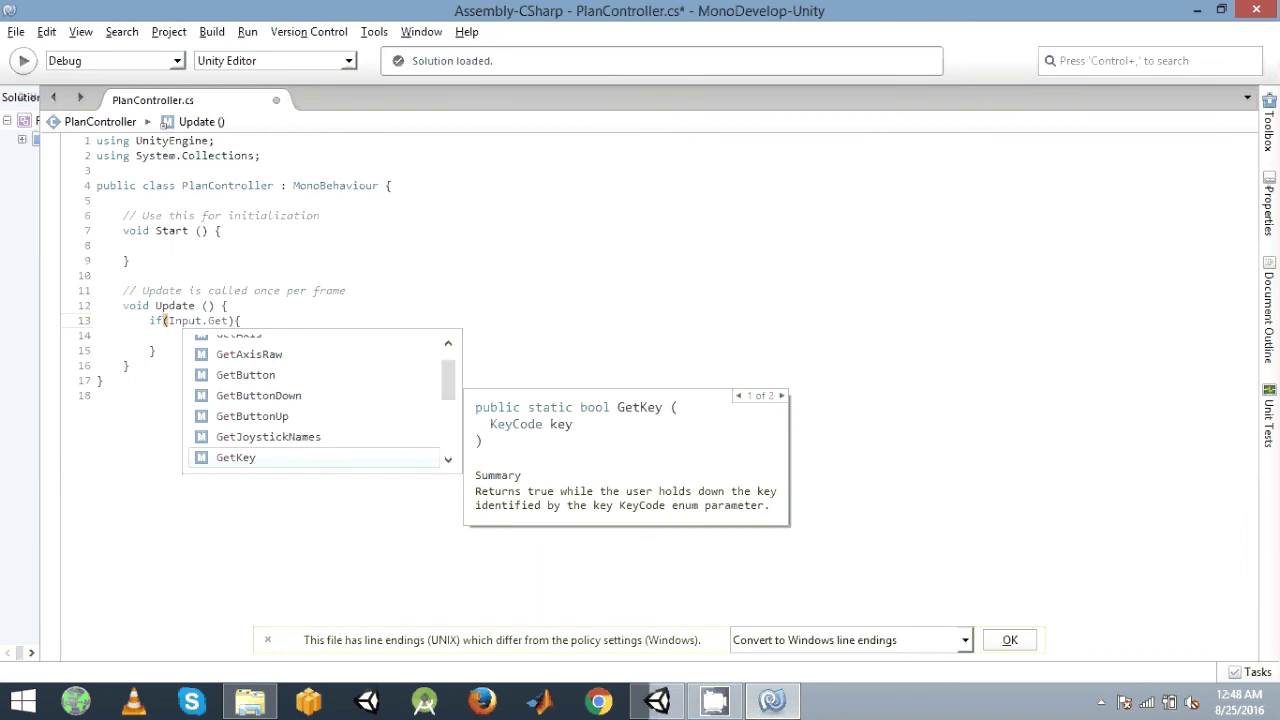
pyautogui.write('MouseButtonDown')
pyautogui.press('Down')
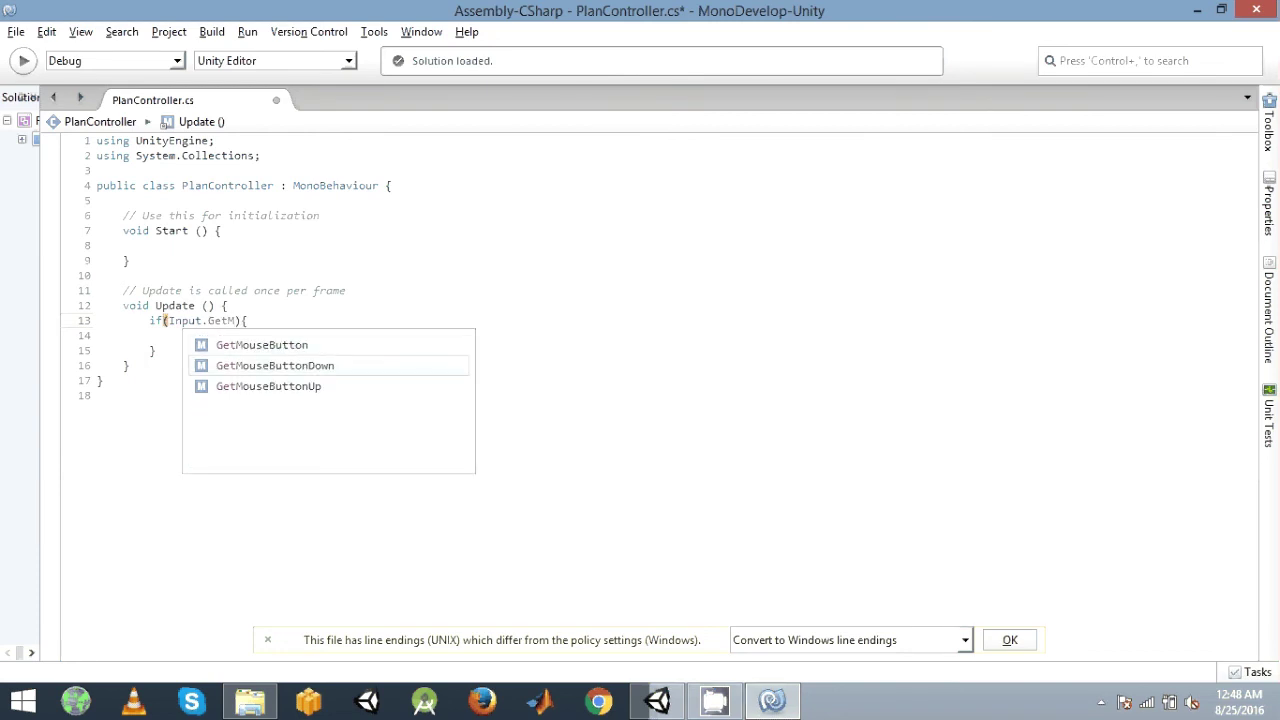
pyautogui.press('Return')
pyautogui.write('()')
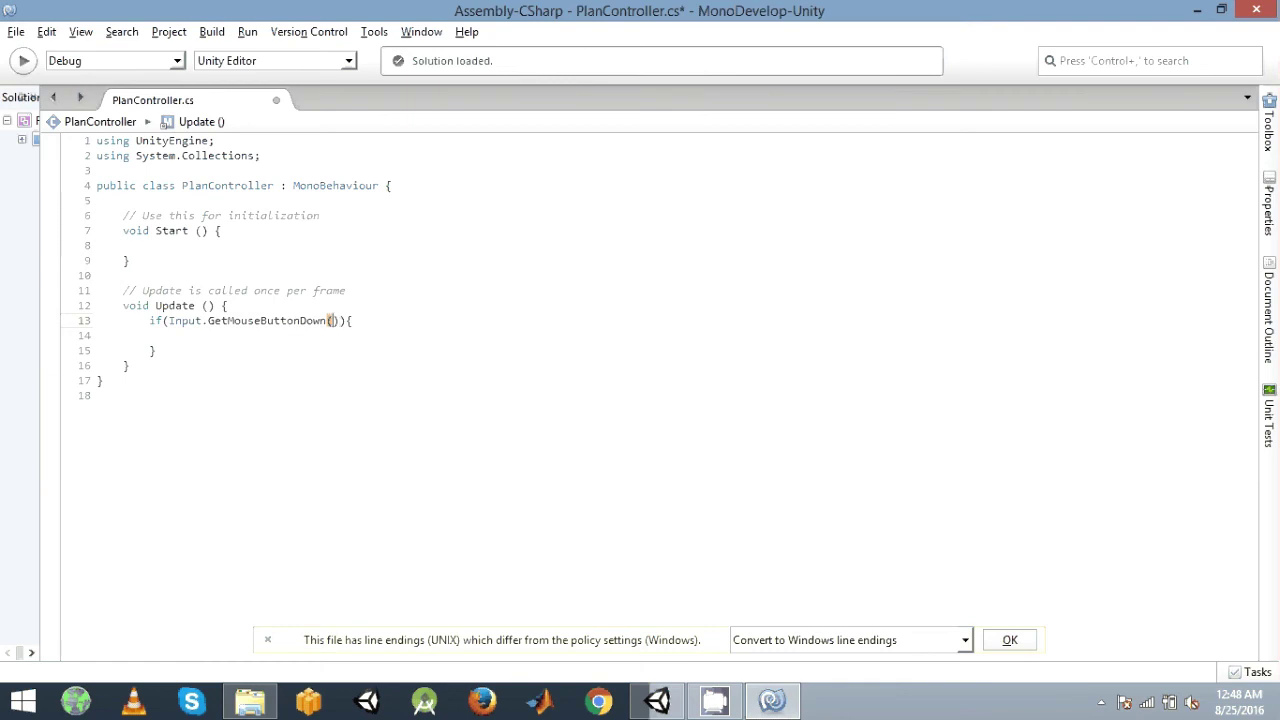
pyautogui.write('0')
pyautogui.hotkey('ctrl', 's')
pyautogui.press('Down')
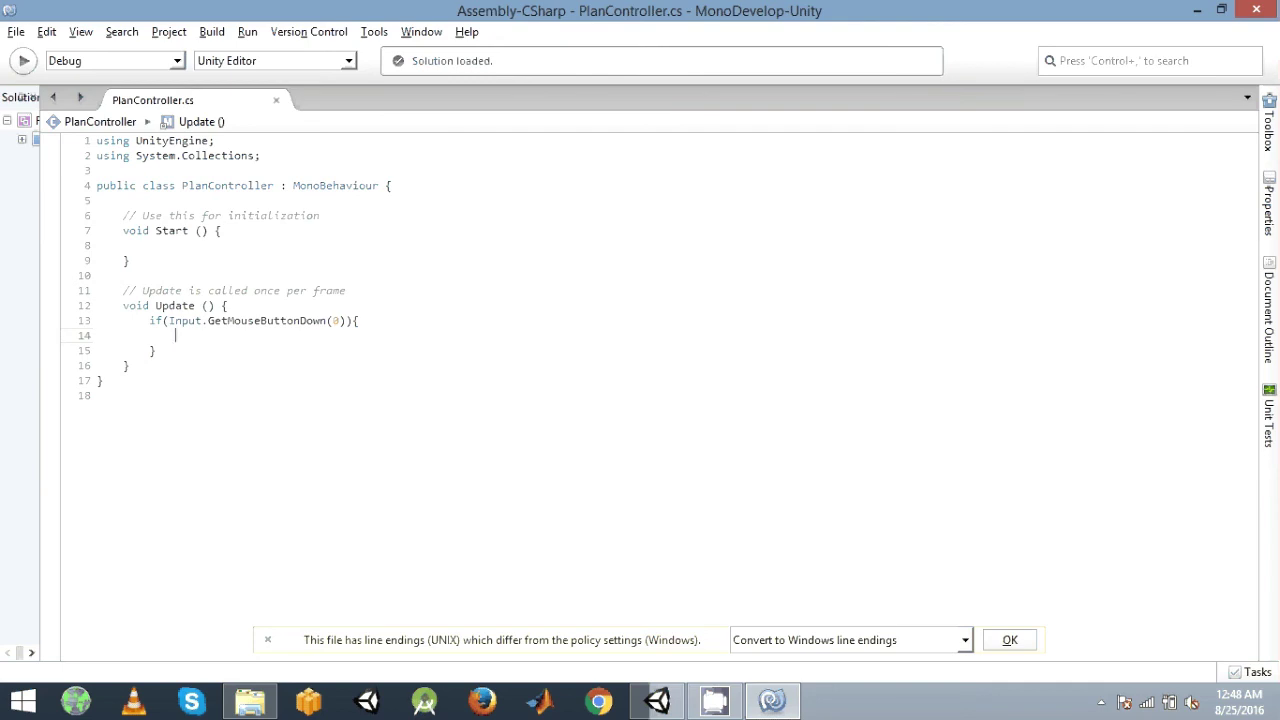
# Inside the if block, write a call that gets the plane's physics component: gameObject.GetComponent<Rigidbody2D>().
pyautogui.write('ga')
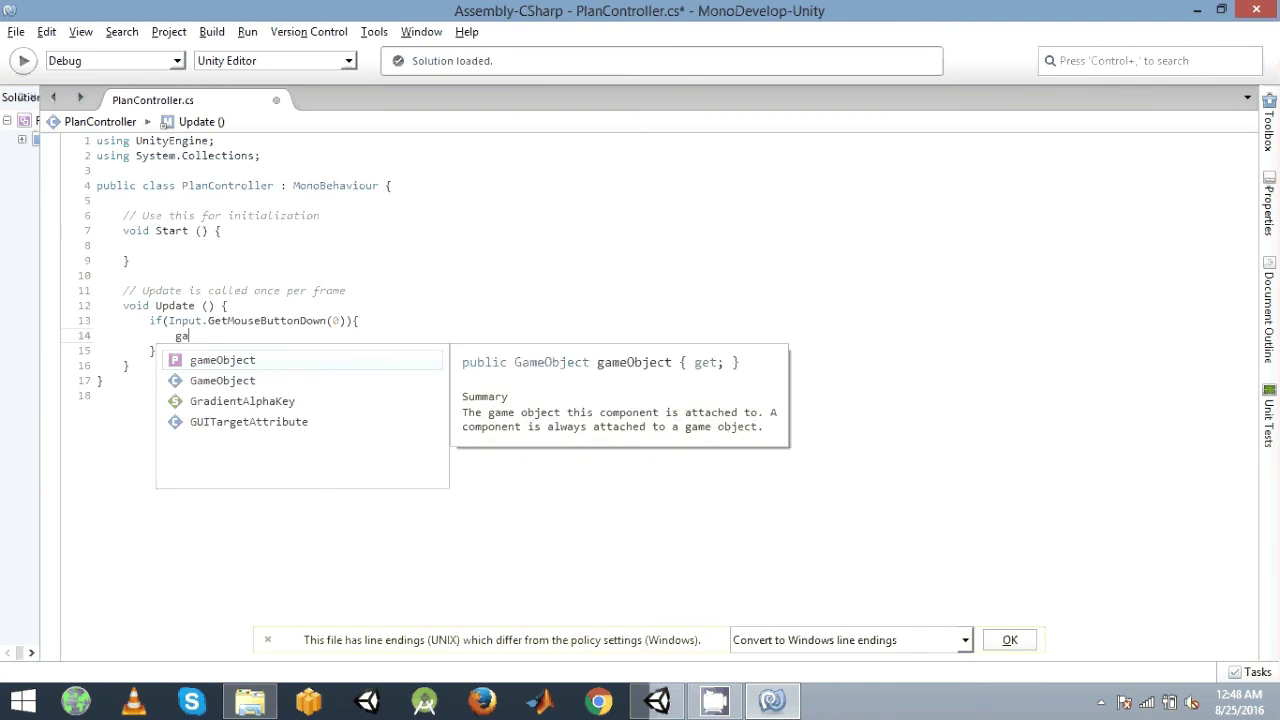
pyautogui.press('Return')
pyautogui.write('.G')
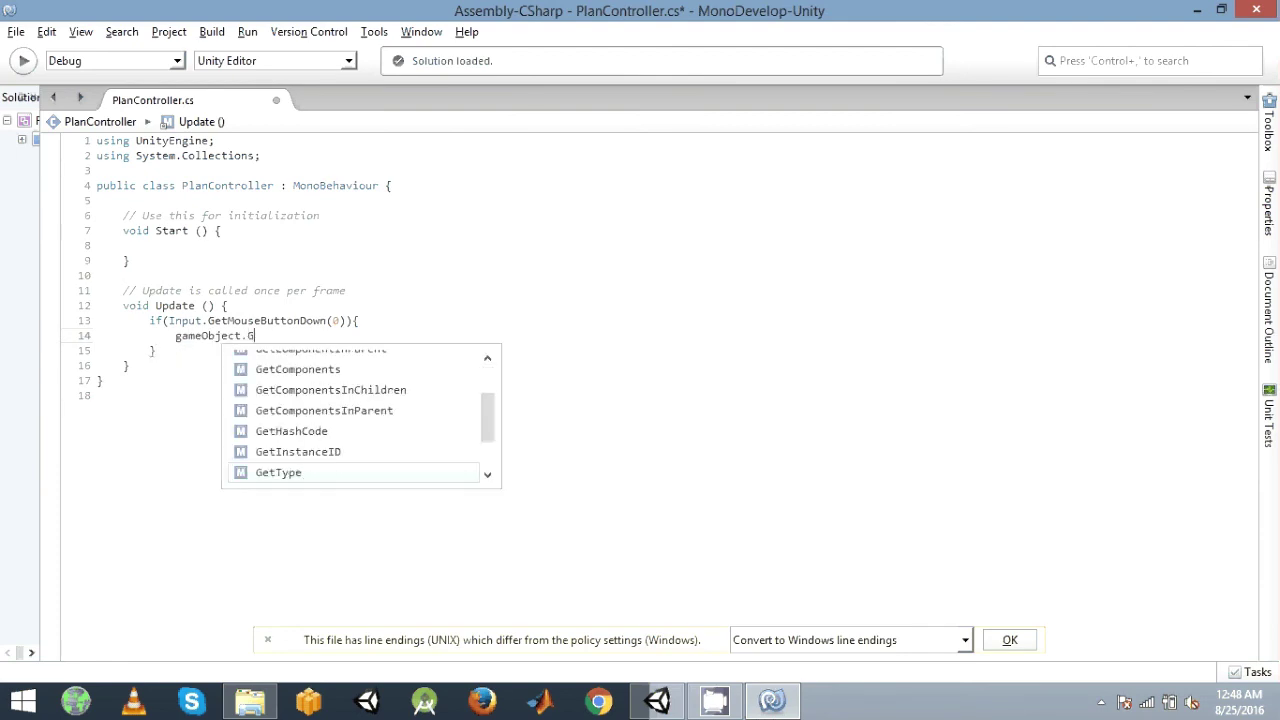
pyautogui.write('ETC')
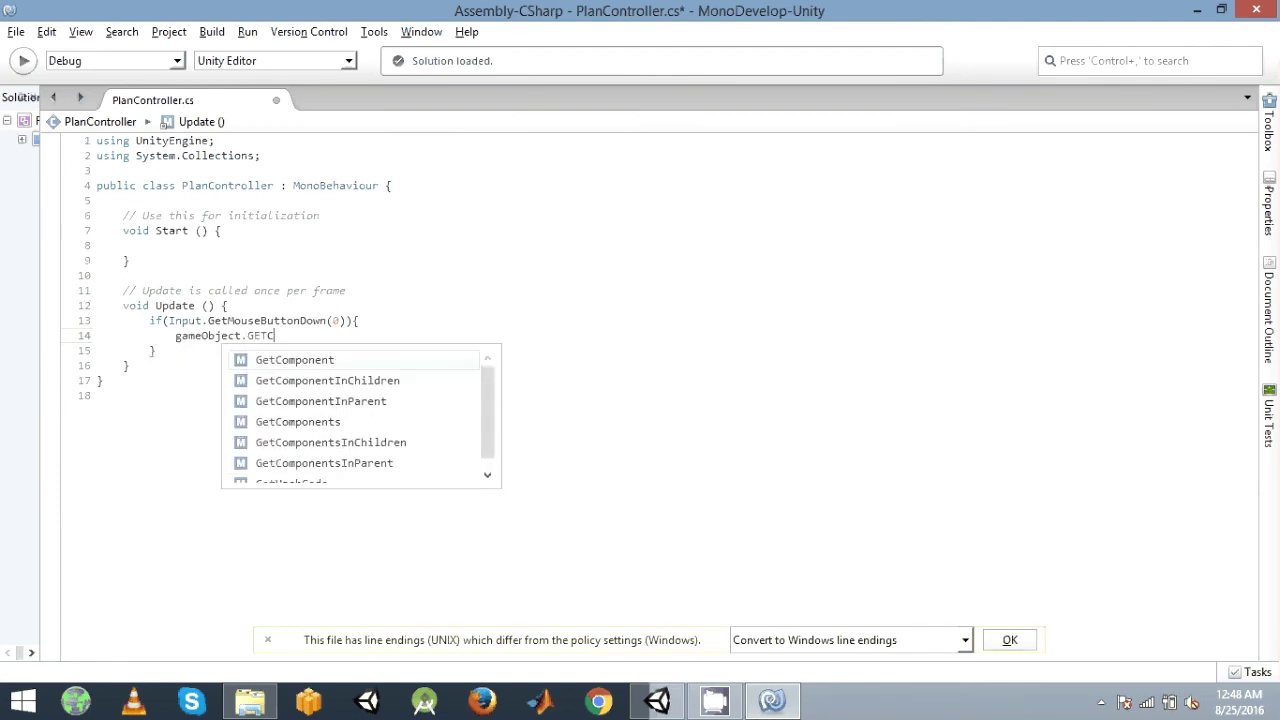
pyautogui.press('Return')
pyautogui.write('<')
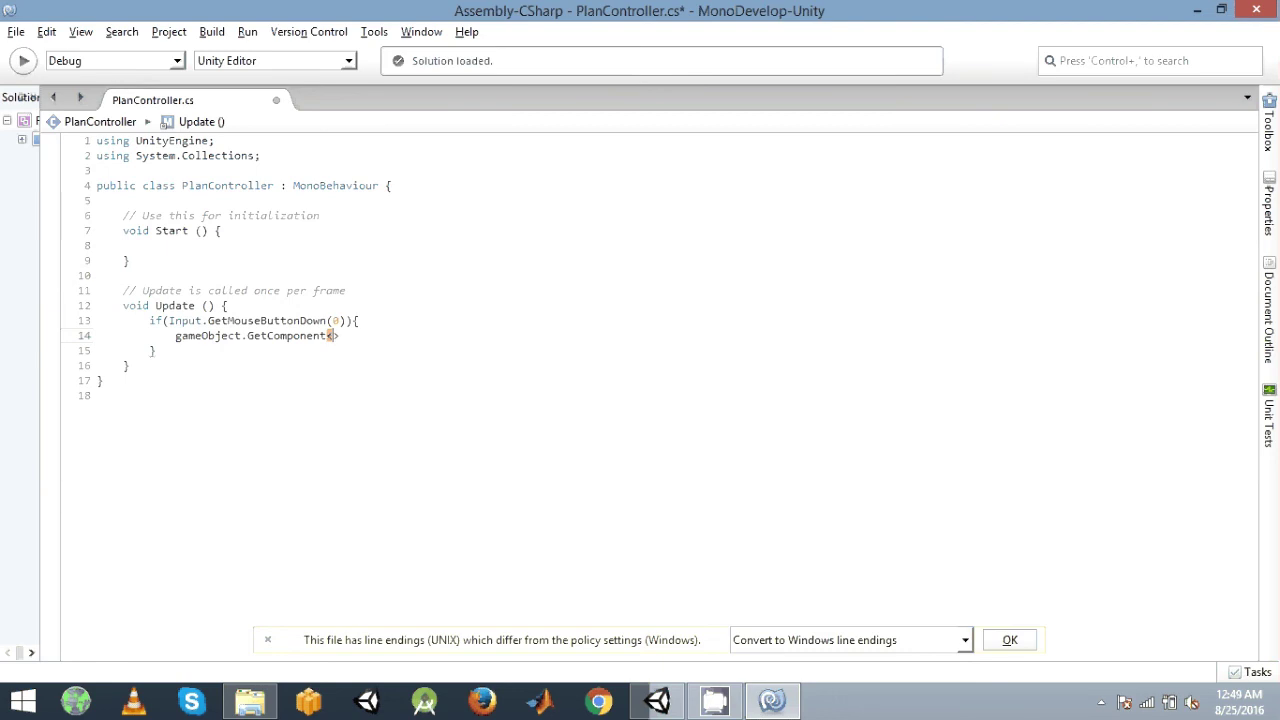
pyautogui.write('Rig')
pyautogui.press('Down')
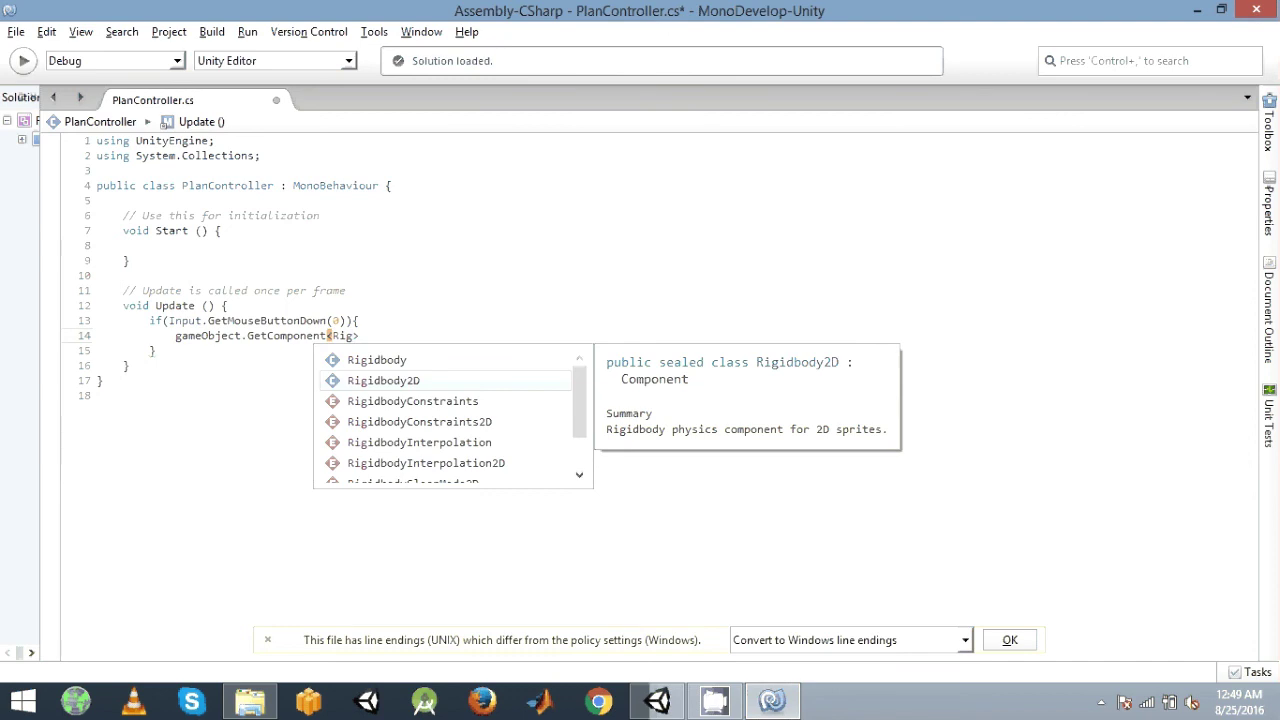
pyautogui.write('>()')
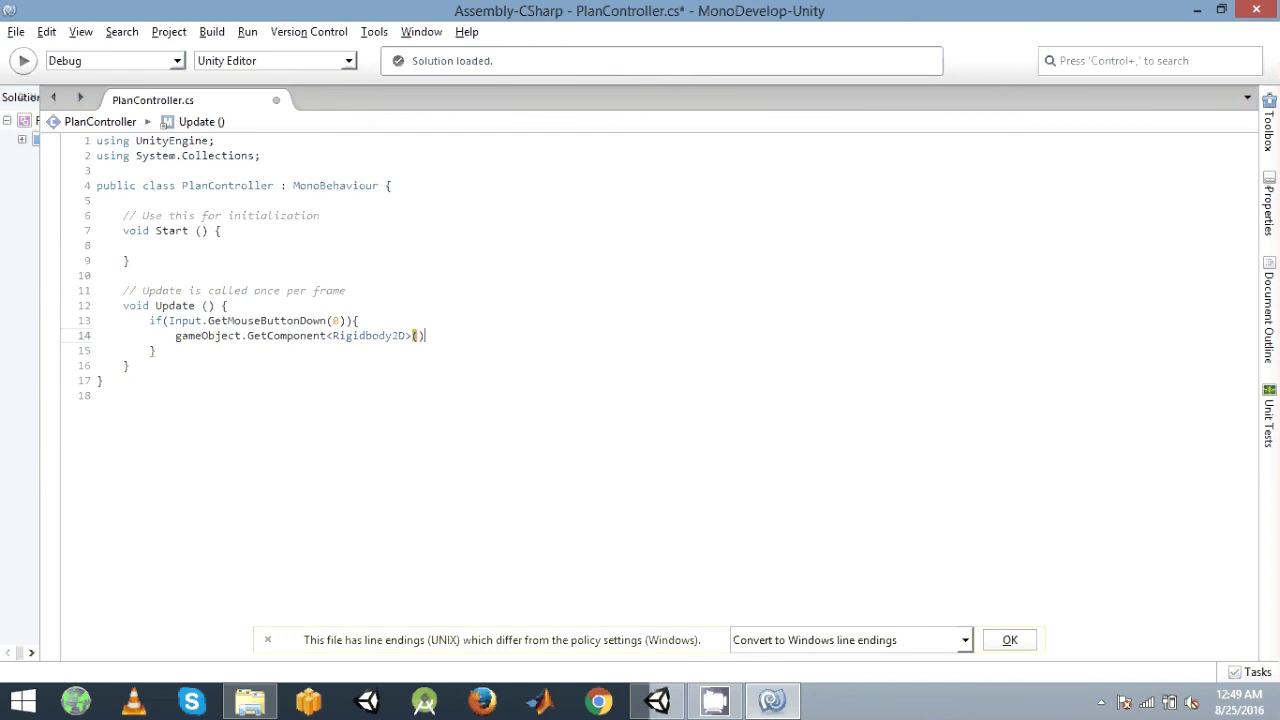
# Extend the Rigidbody2D line to assign its velocity a new Vector2 with empty arguments, ending with a semicolon.
pyautogui.write('.')
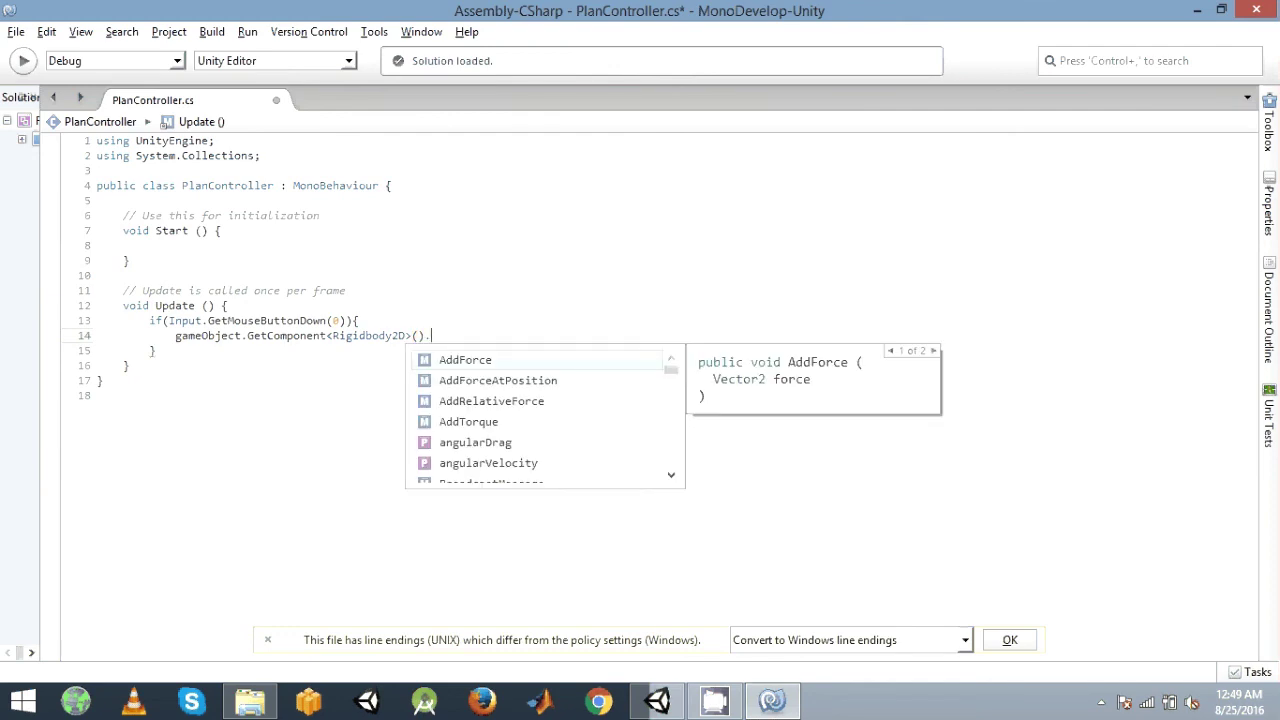
pyautogui.write('vel')
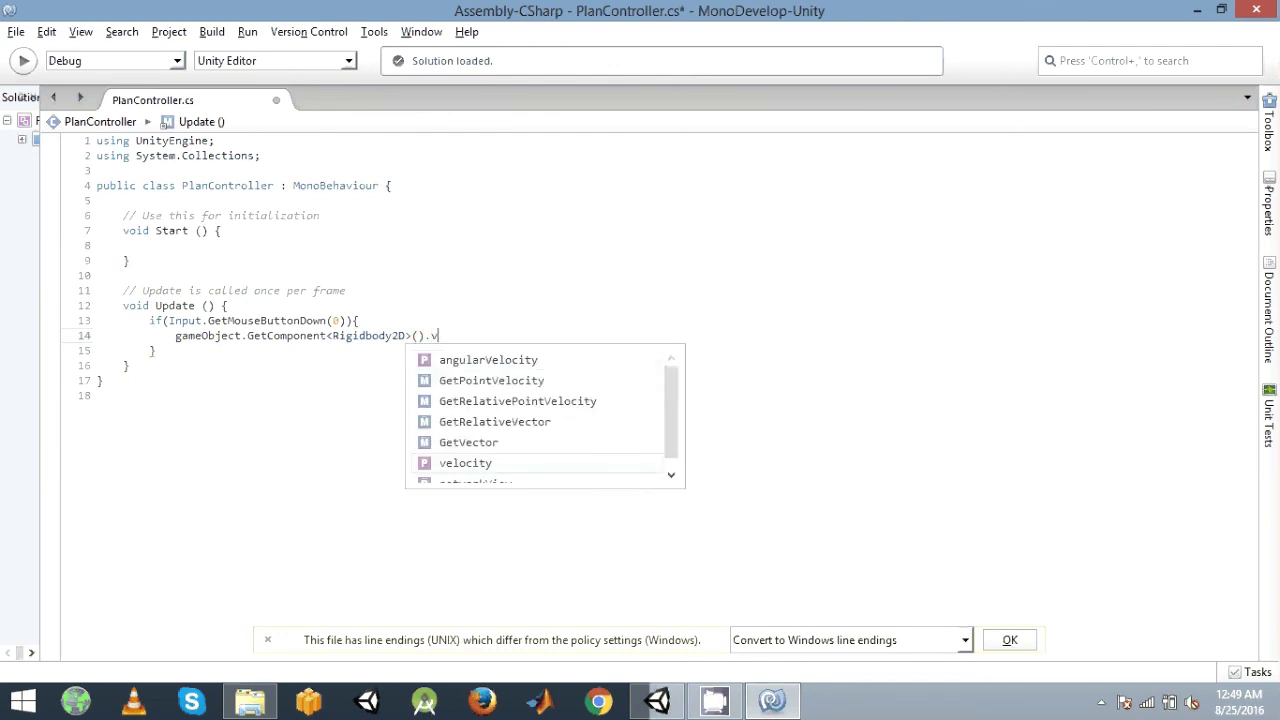
pyautogui.press('Return')
pyautogui.write('= new')
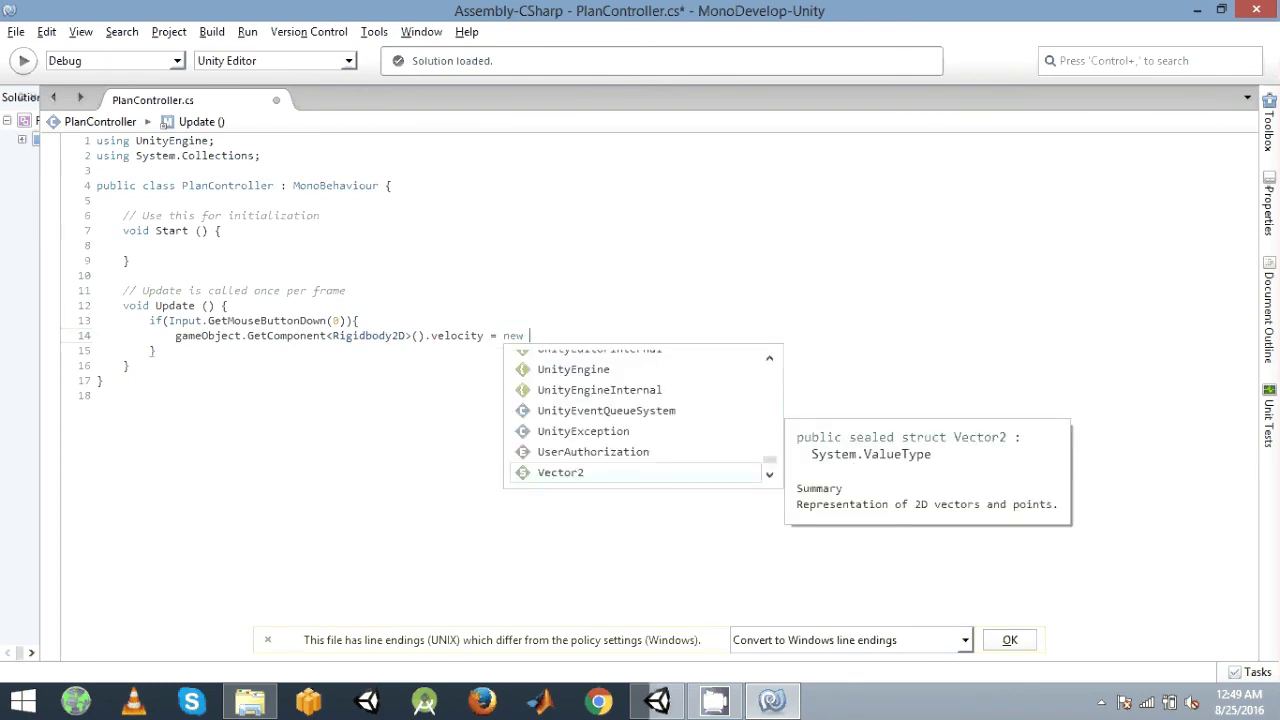
pyautogui.write(' Ve')
pyautogui.press('Return')
pyautogui.write('();')
pyautogui.press('Left')
pyautogui.press('Left')
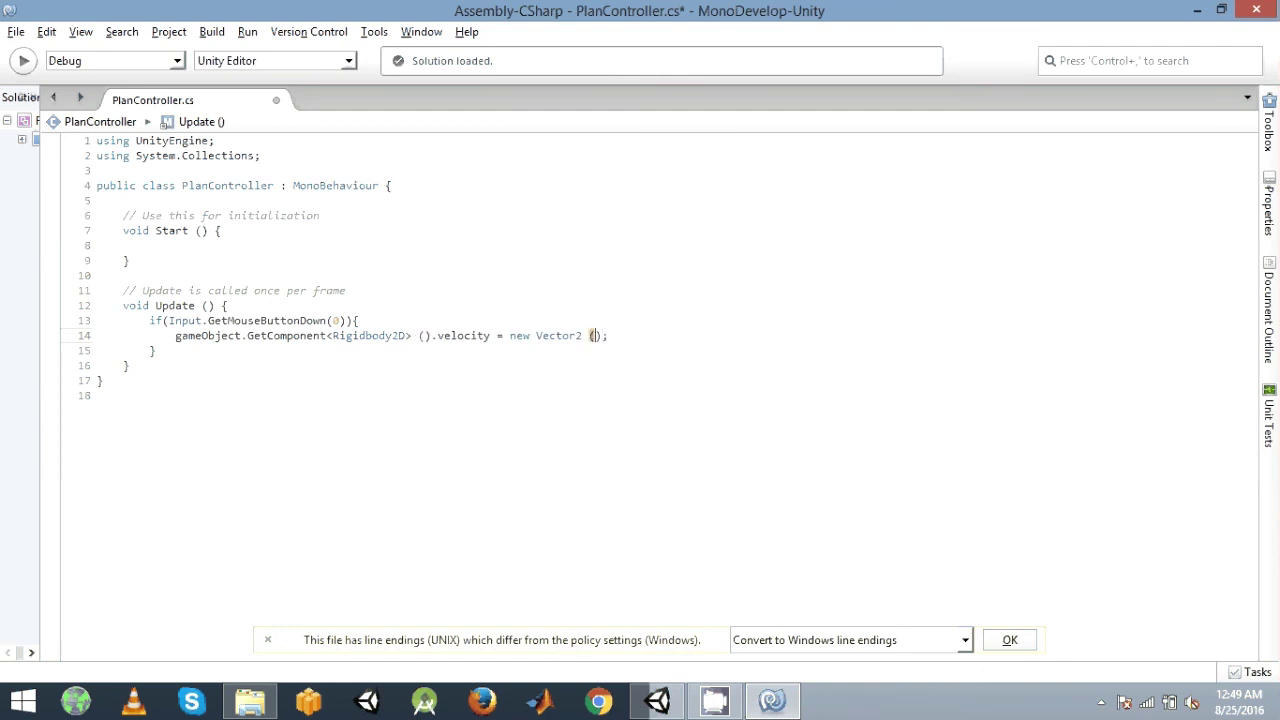
# Set the velocity's Vector2 arguments to 0 and 5.0f, and save the script.
pyautogui.write('0,')
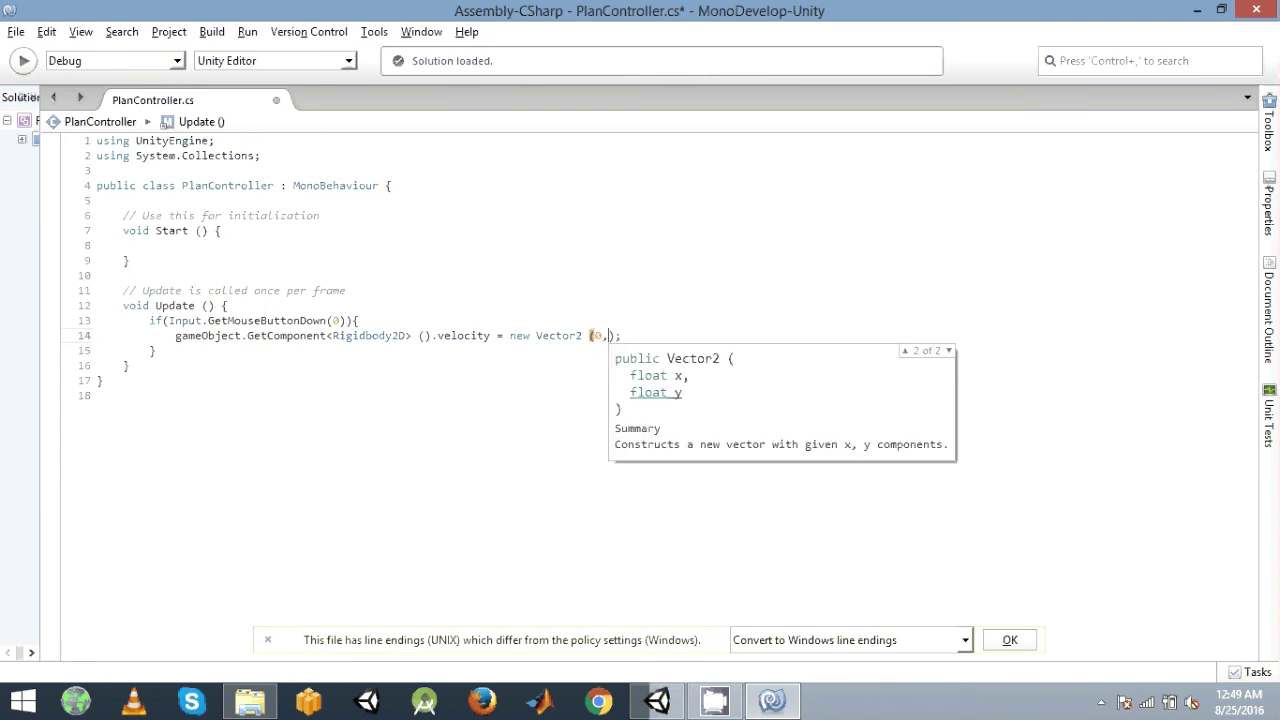
pyautogui.write('5.0')
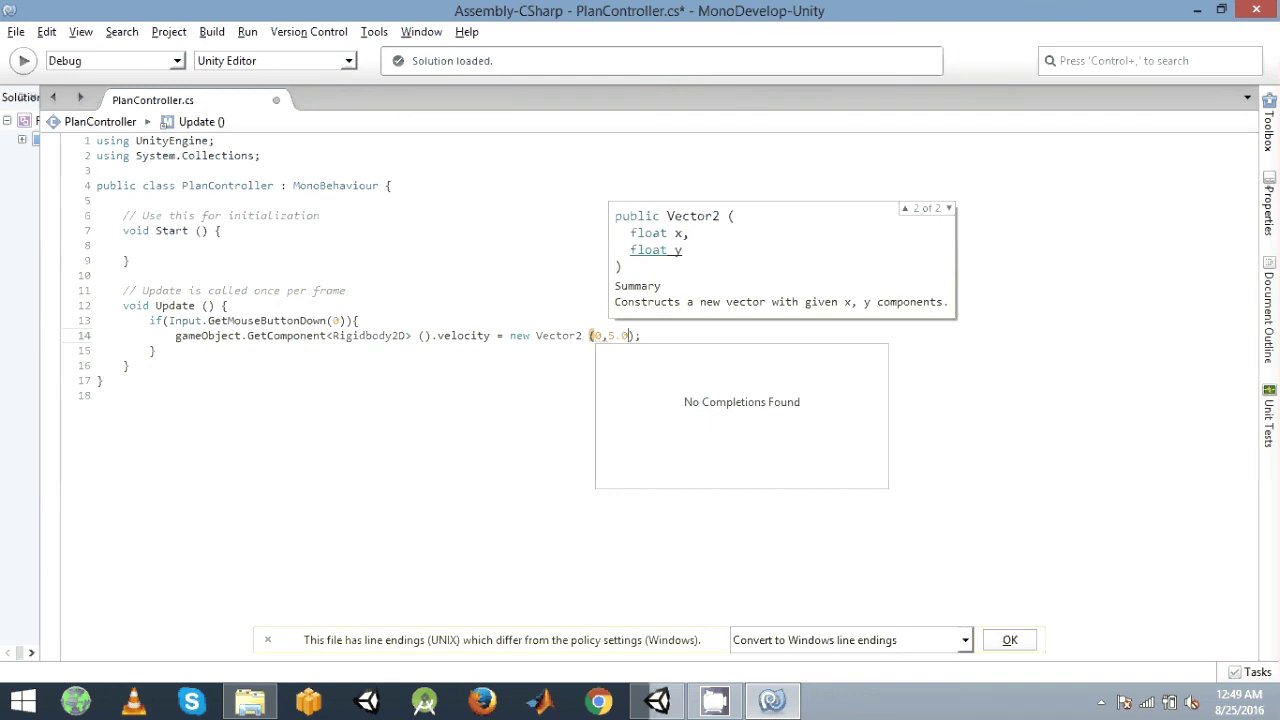
pyautogui.write('f')
pyautogui.hotkey('ctrl', 's')
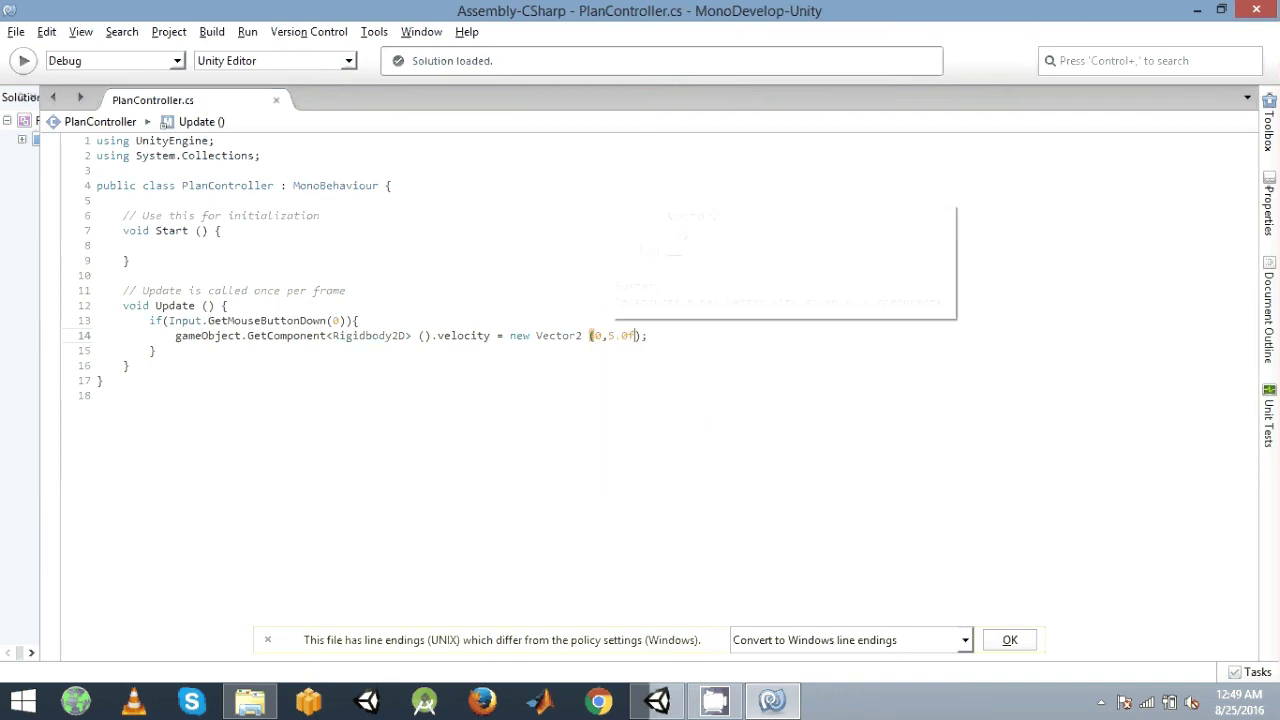
# Switch to Unity and attach the PlanController script to planeRed1 as a component.
pyautogui.click(657, 700)
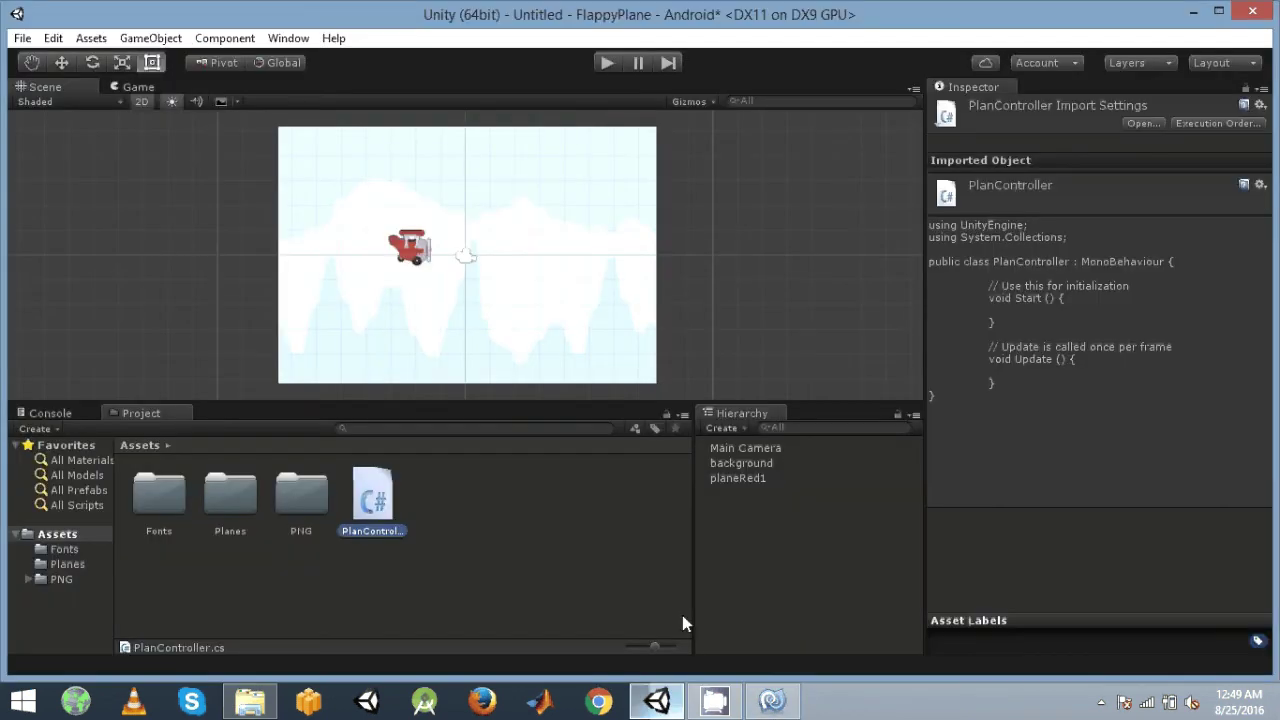
pyautogui.click(755, 481)
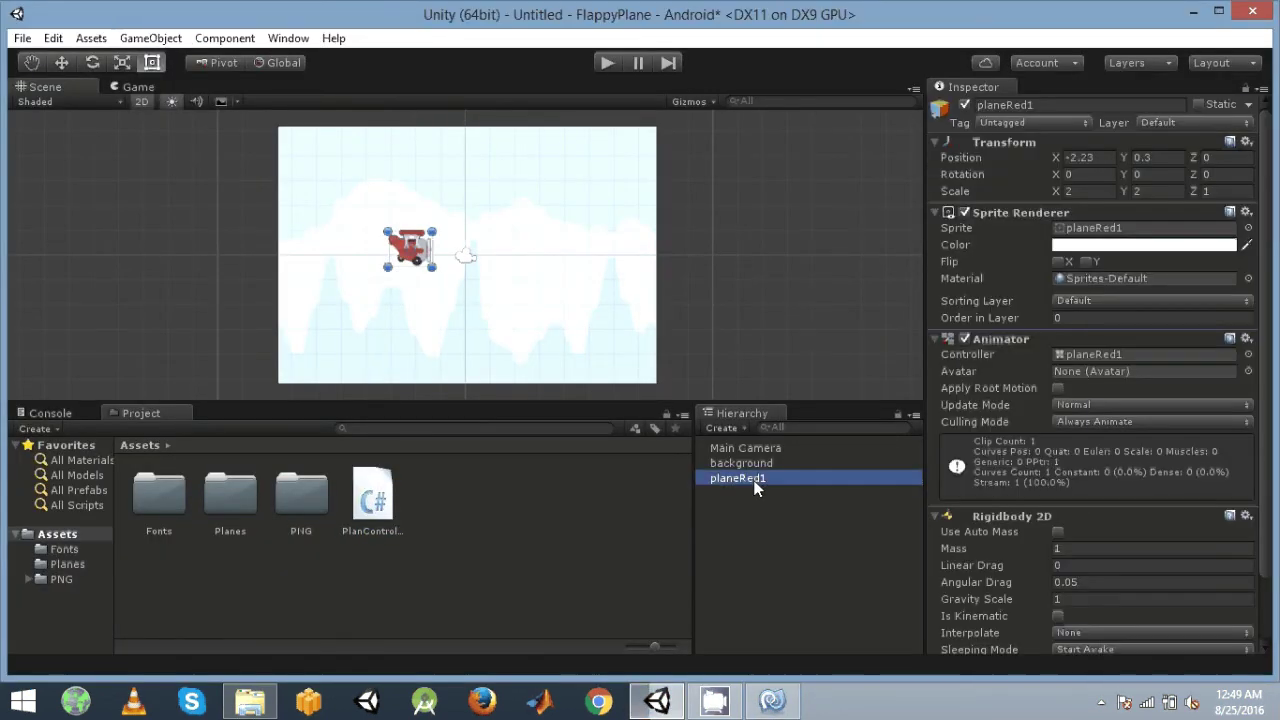
pyautogui.click(936, 518)
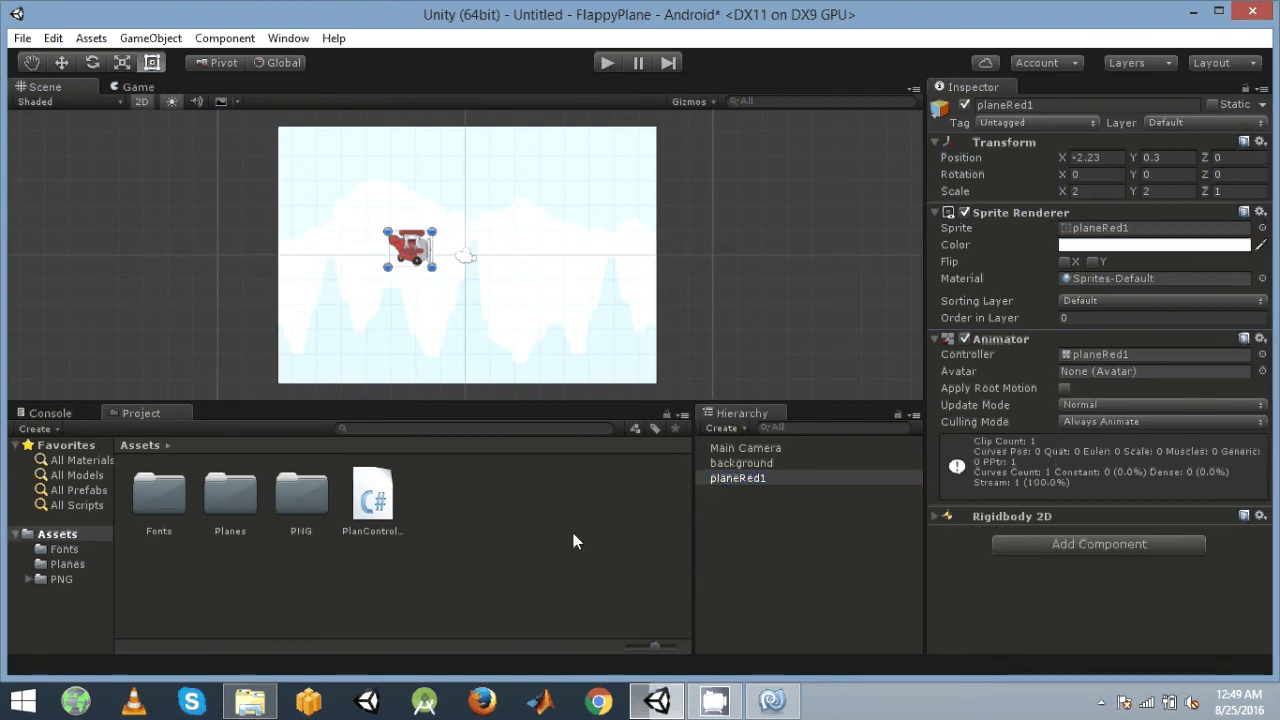
pyautogui.click(368, 497)
pyautogui.moveTo(367, 494); pyautogui.dragTo(1027, 617)
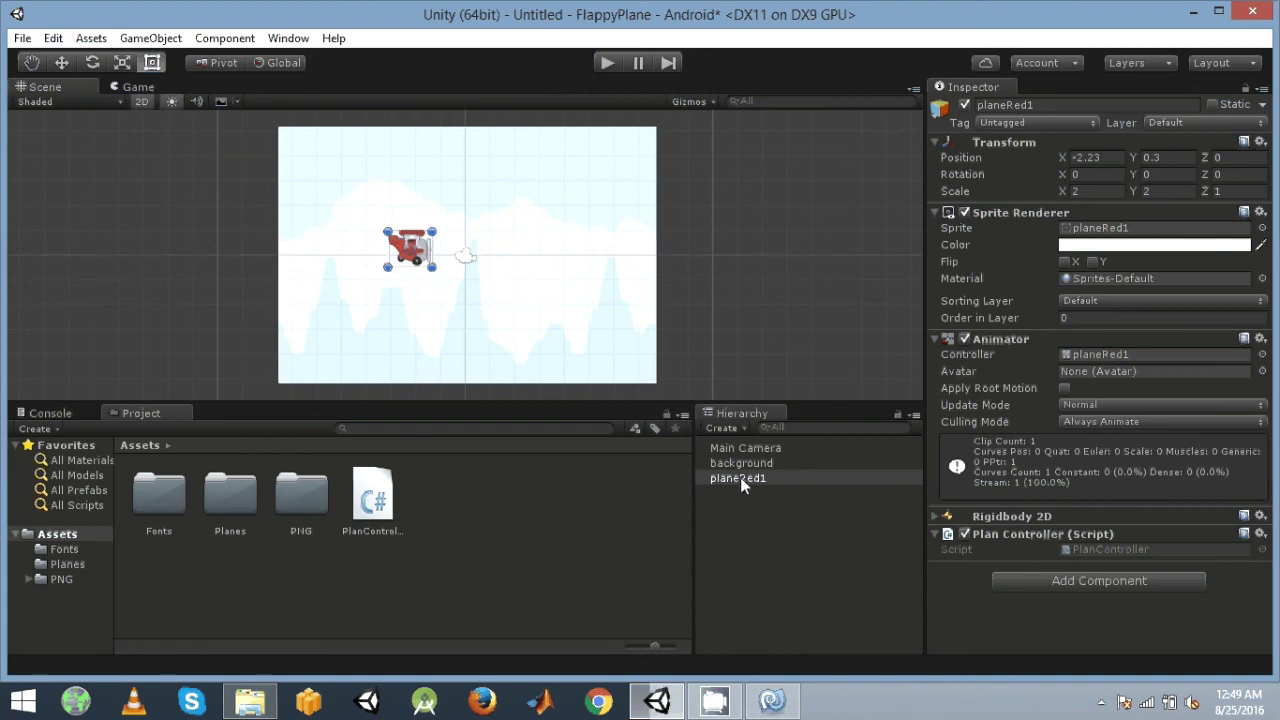
# Run the game and test whether repeated mouse clicks in the game view lift the plane.
pyautogui.click(608, 63)
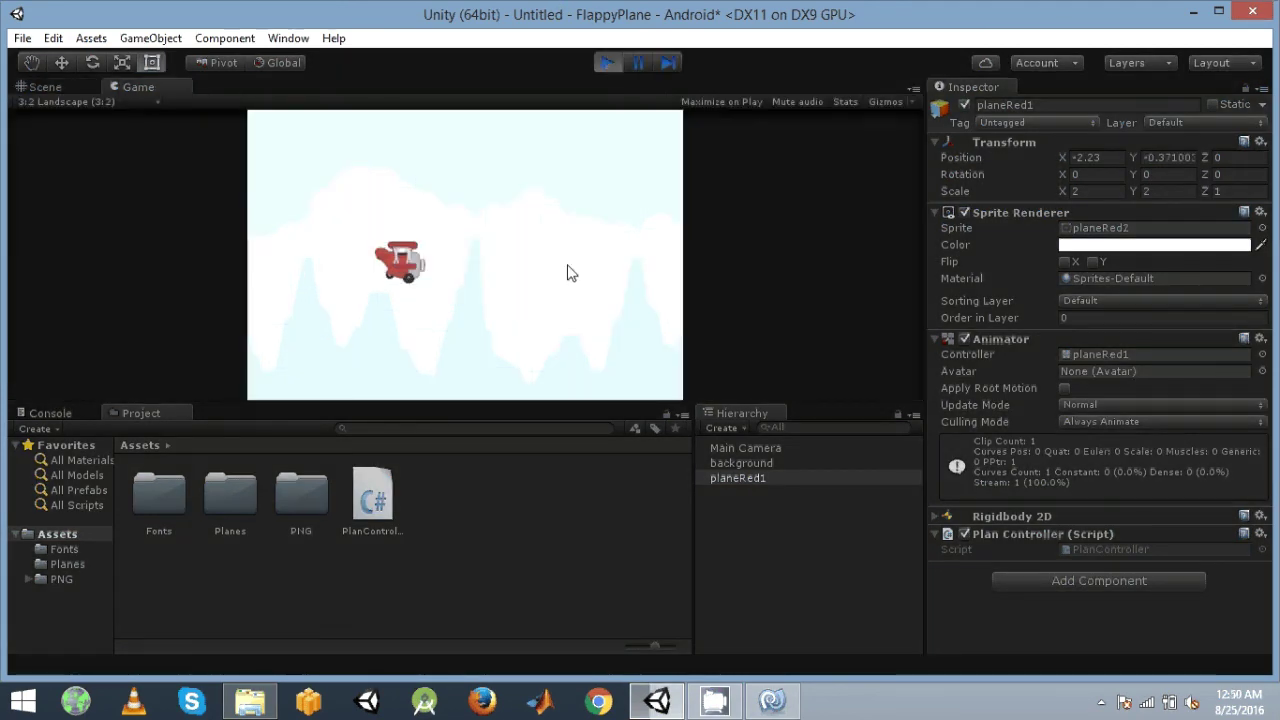
pyautogui.click(569, 273)
pyautogui.click(568, 273)
pyautogui.click(568, 273)
pyautogui.click(568, 273)
pyautogui.click(566, 268)
pyautogui.click(566, 268)
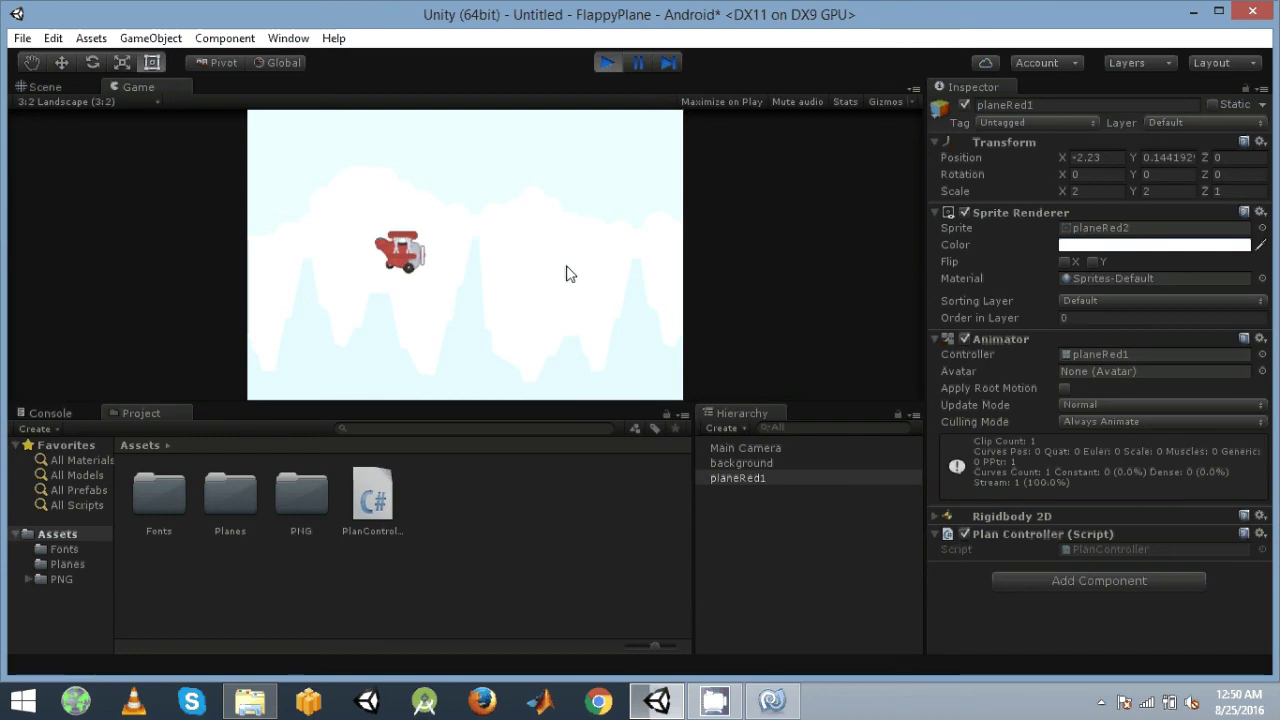
pyautogui.click(568, 273)
pyautogui.click(568, 273)
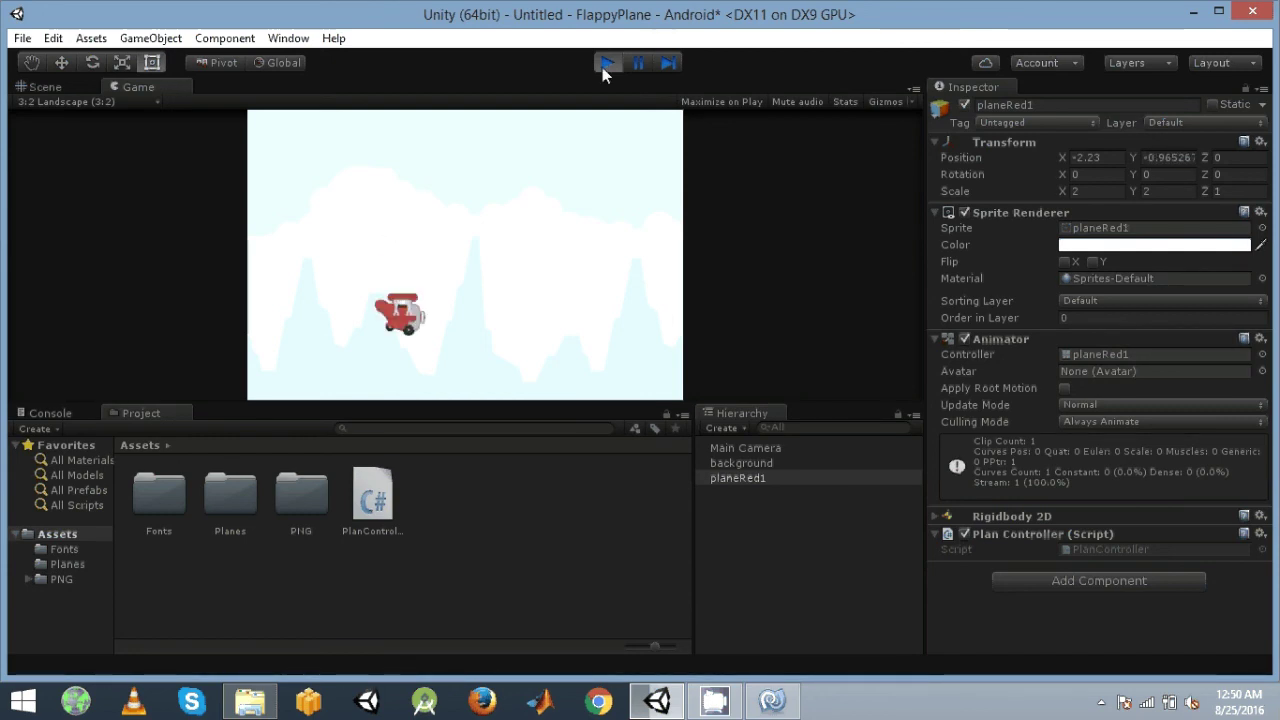